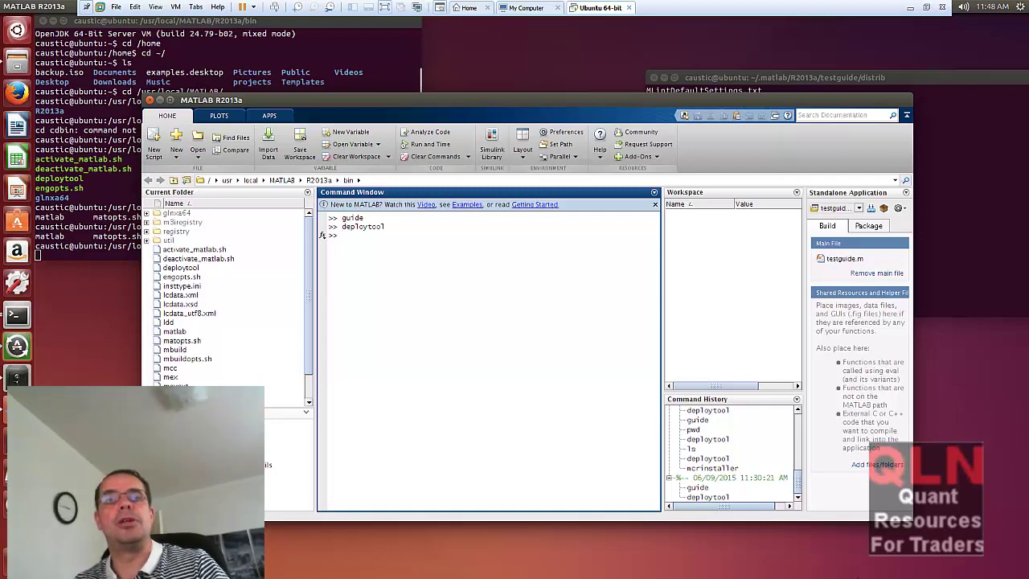
- Start GUIDE with a blank GUI, place a radio button, then discard the layout unsaved
left_click_drag(529, 96, 518, 63)
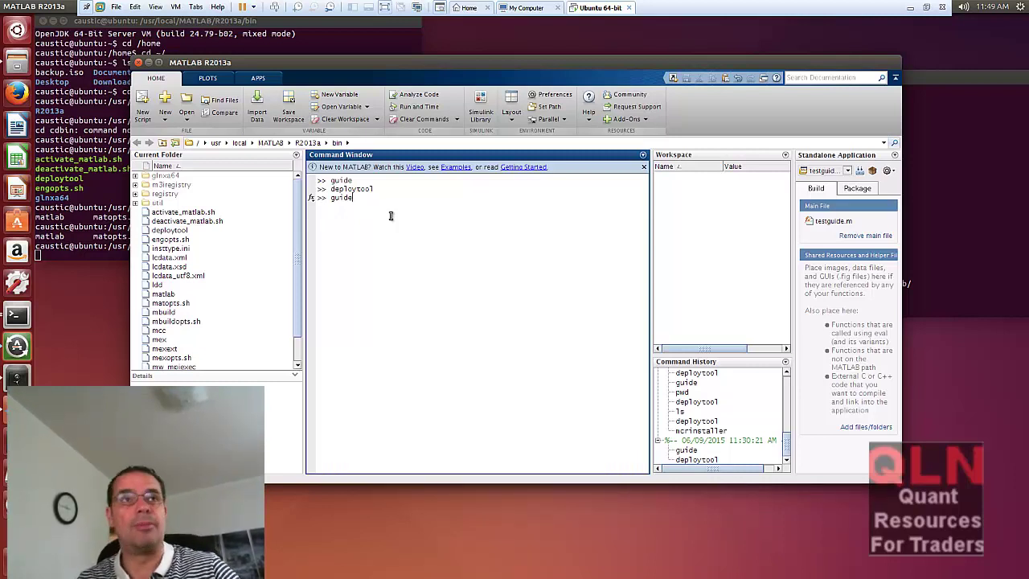
key("Return")
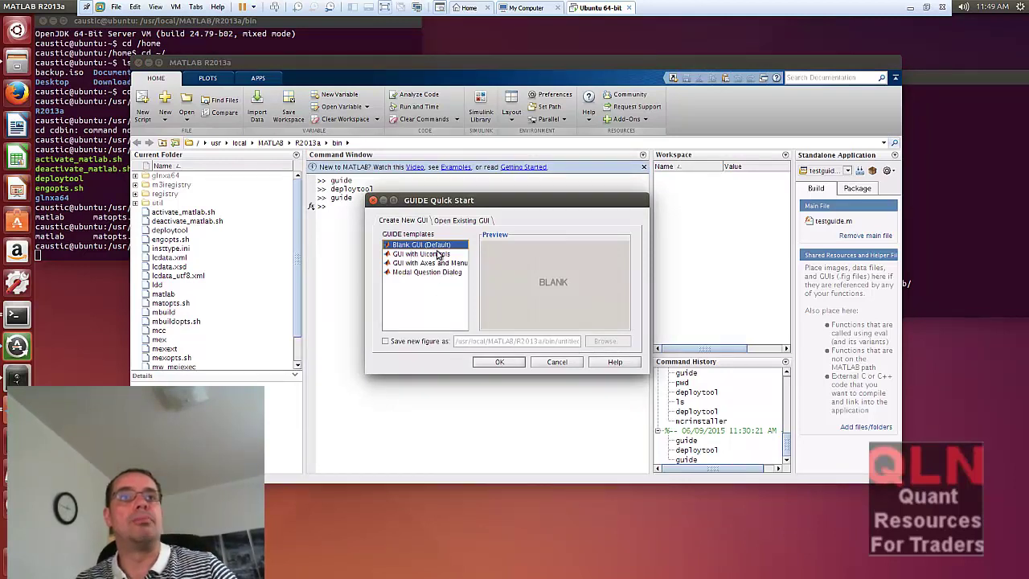
left_click(502, 362)
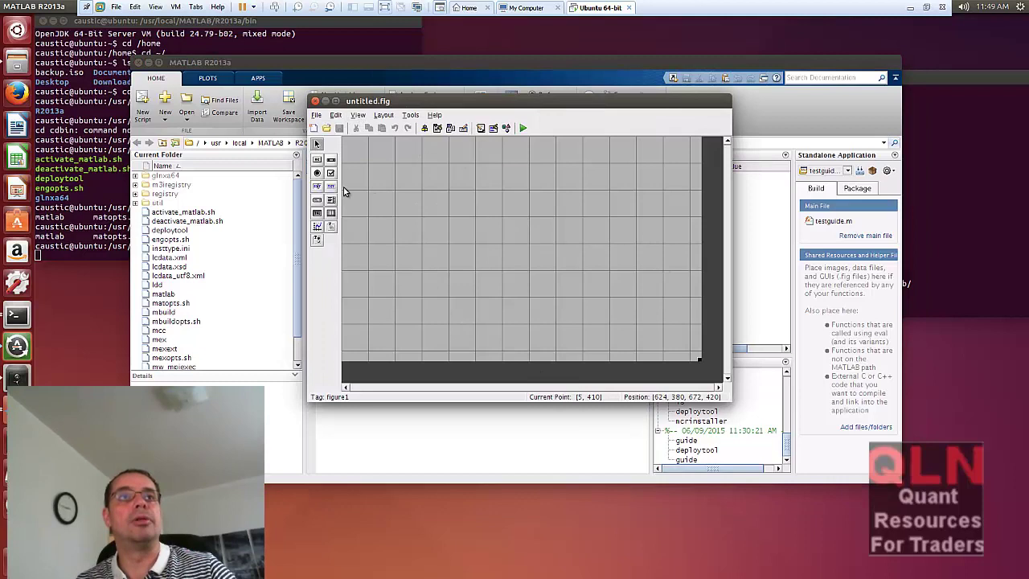
left_click(317, 173)
left_click(413, 194)
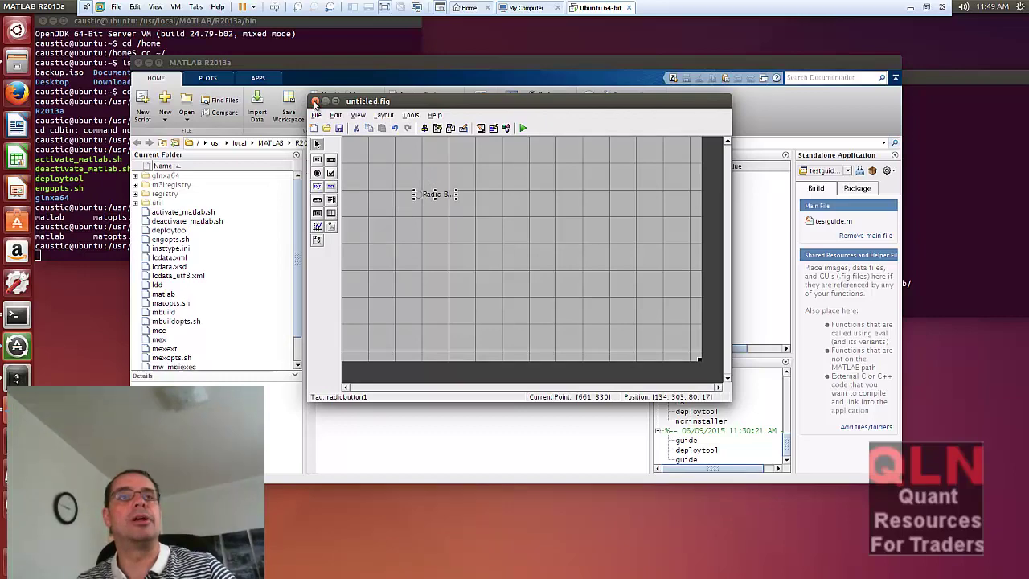
left_click(315, 101)
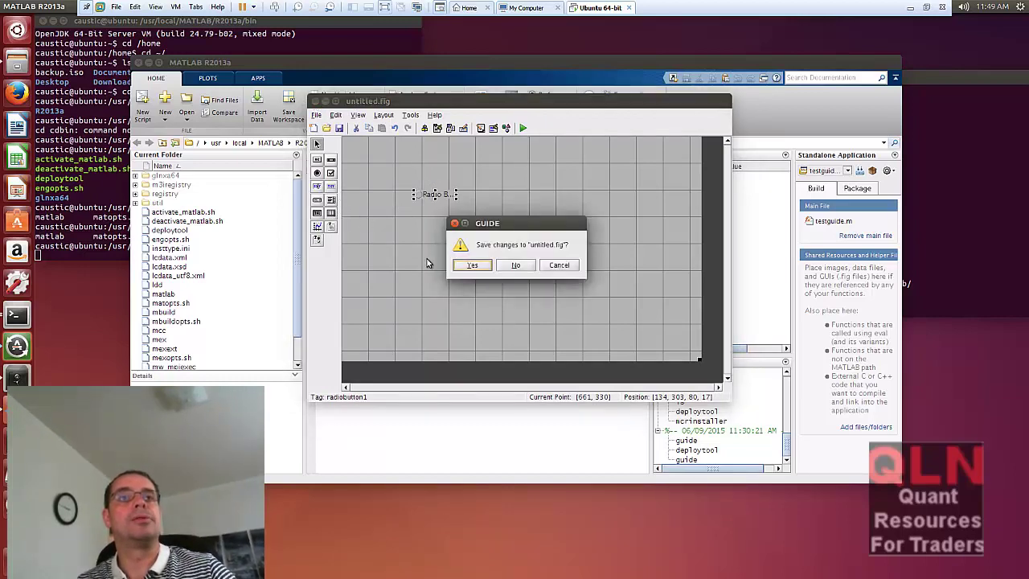
left_click(516, 266)
- Relaunch GUIDE via the suggested fix for 'guider' and open the GUI with Uicontrols template
type("gui")
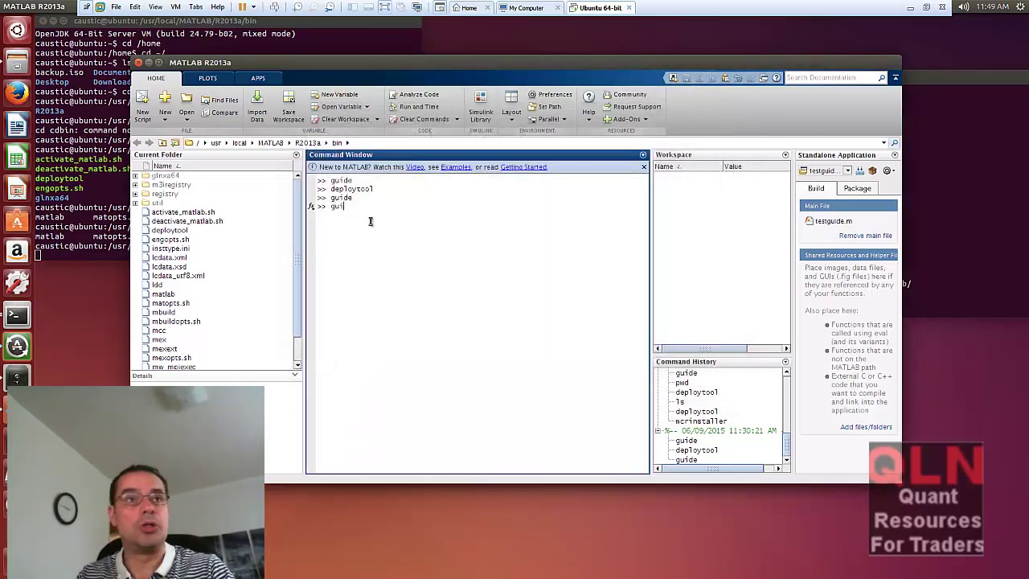
type("der")
key("Return")
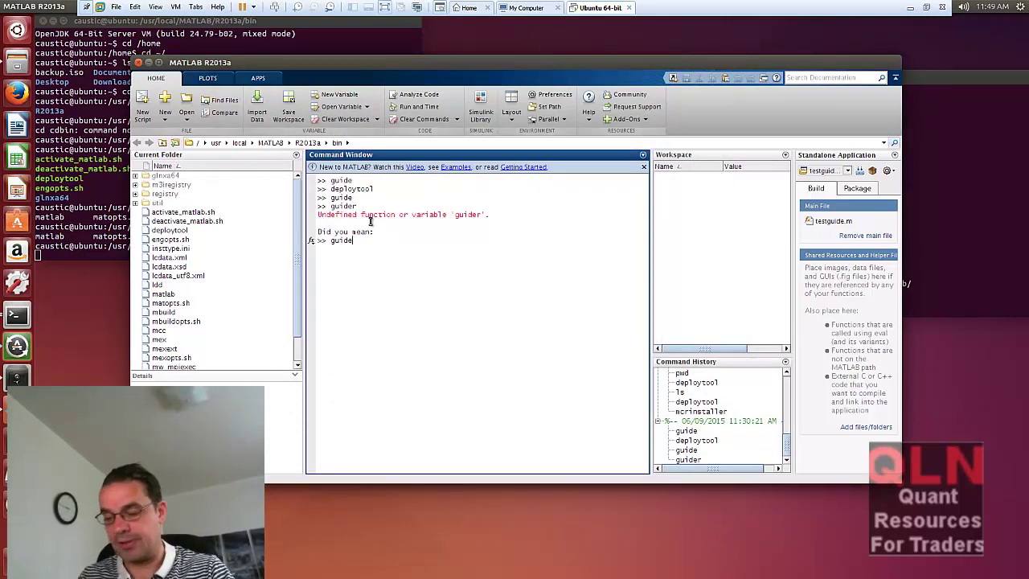
key("Return")
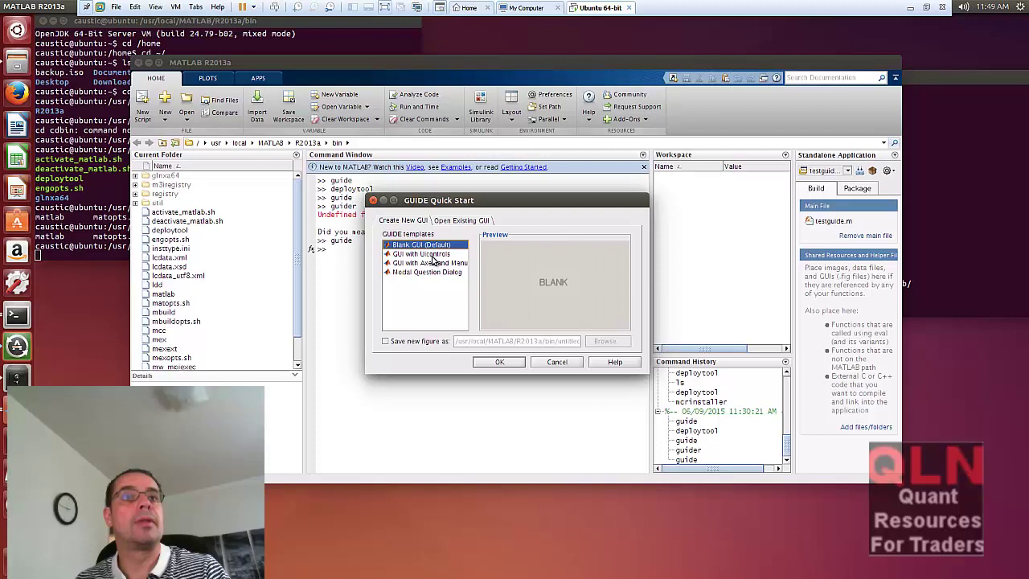
left_click(438, 255)
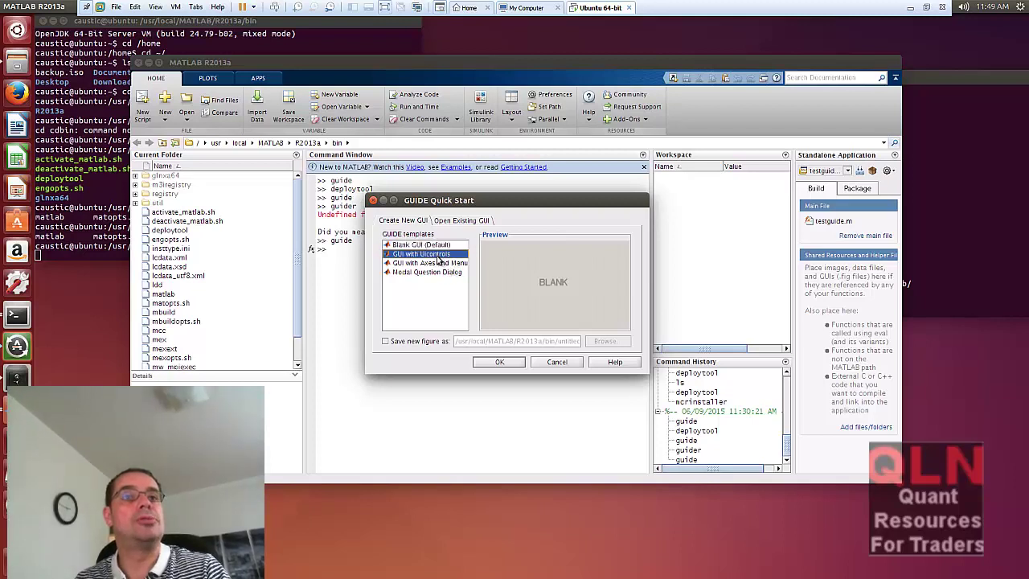
left_click(498, 362)
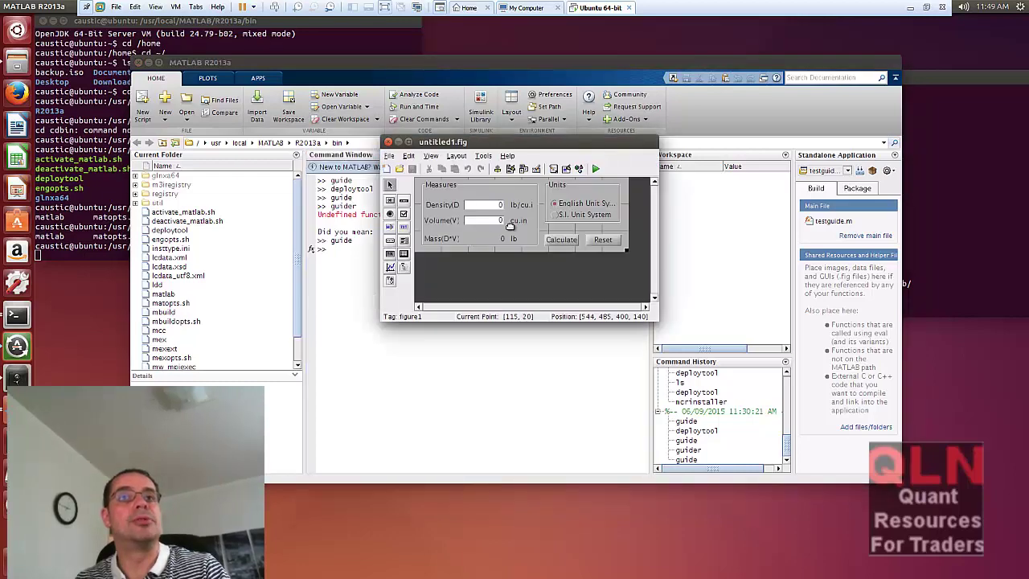
- Run the uicontrols layout, try saving it as 'ttest', and dismiss the invalid-filename error
left_click_drag(656, 320, 657, 352)
left_click_drag(520, 148, 424, 155)
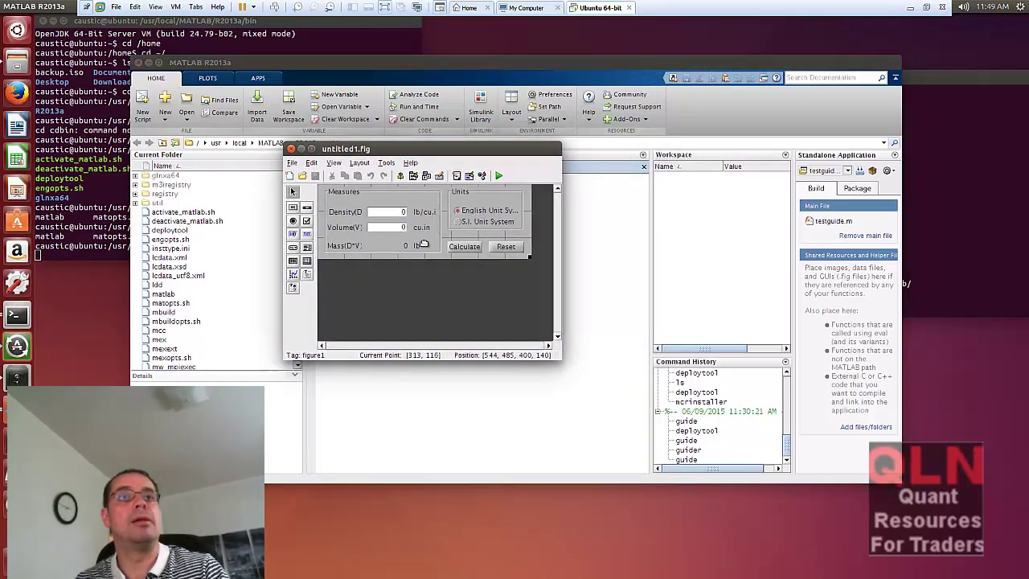
left_click(499, 177)
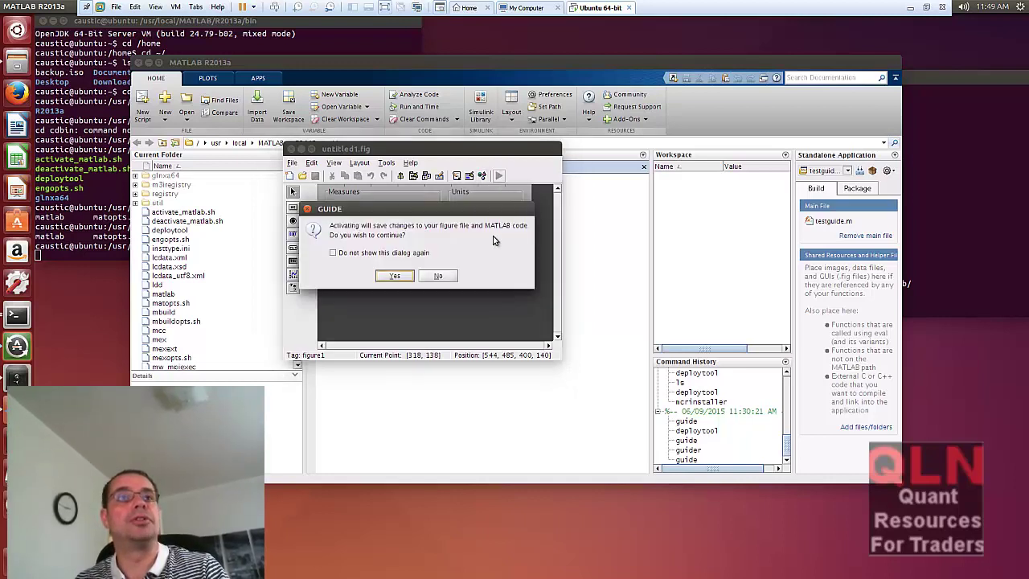
left_click(384, 276)
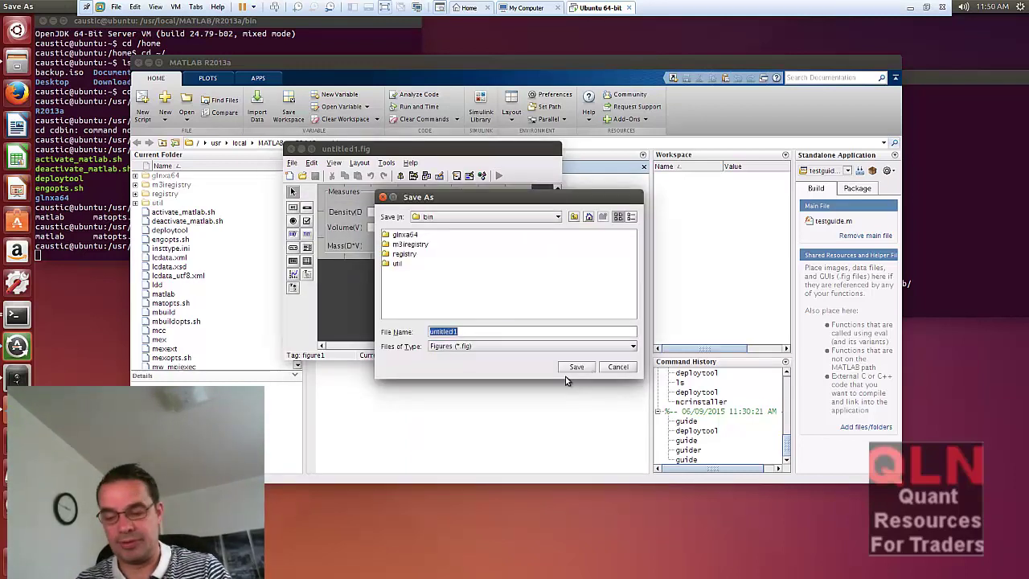
type("t")
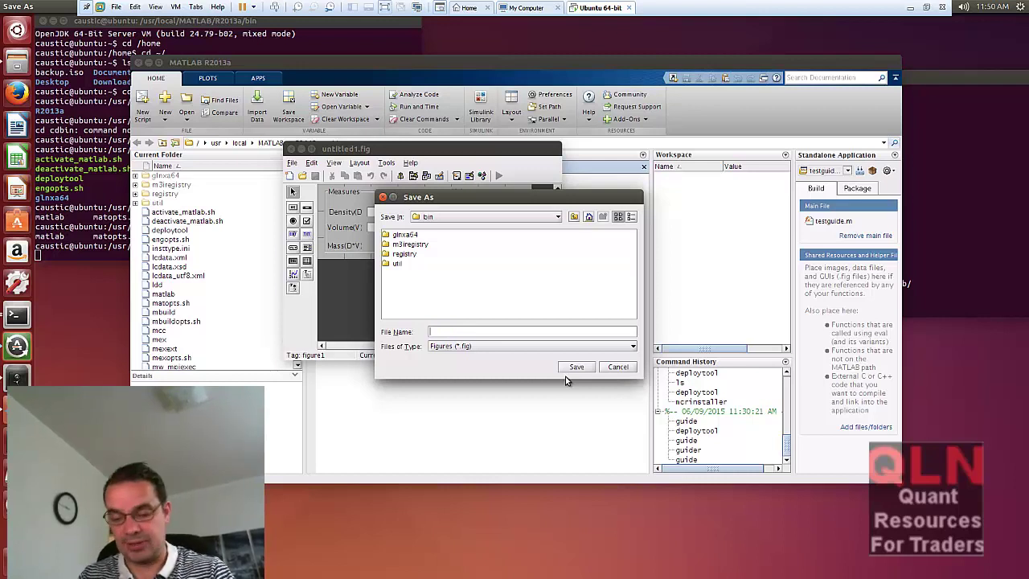
type("tester")
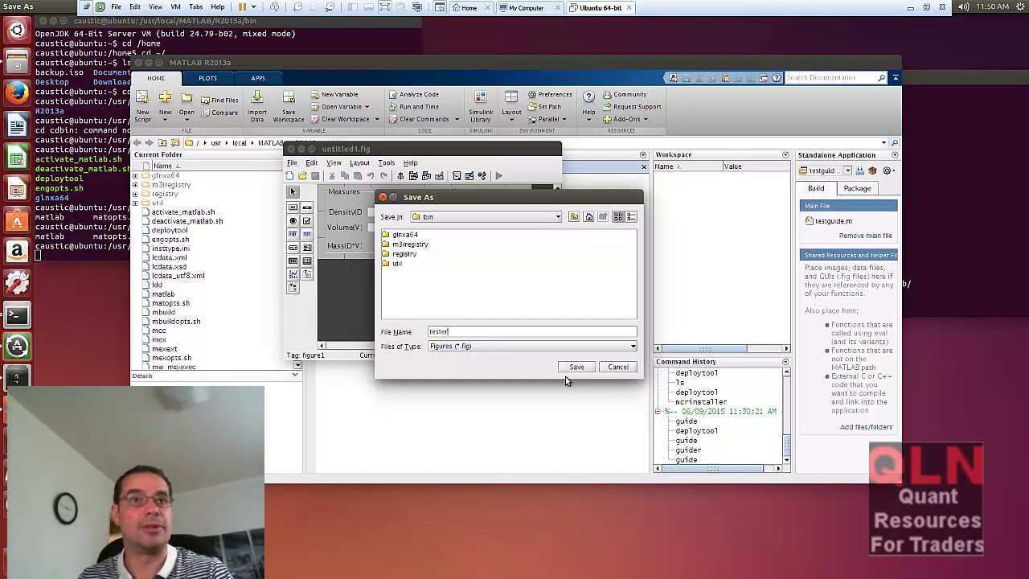
left_click(568, 369)
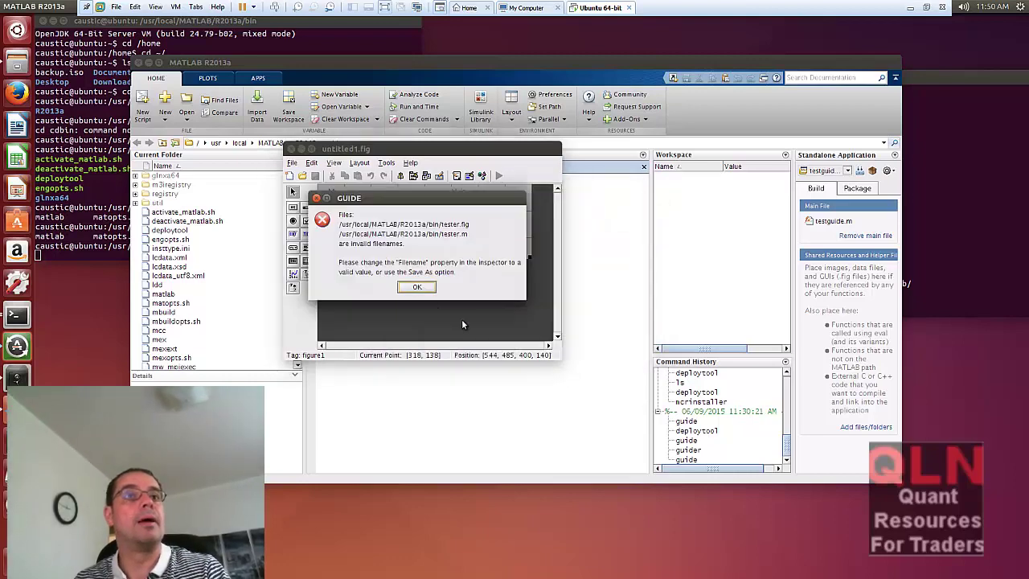
left_click(414, 286)
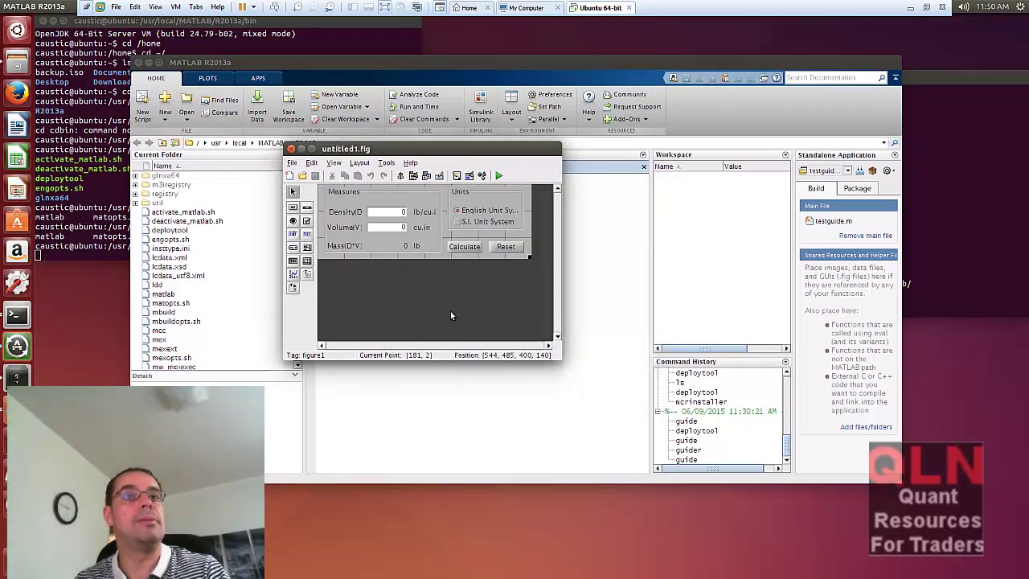
left_click_drag(389, 153, 481, 153)
left_click(351, 294)
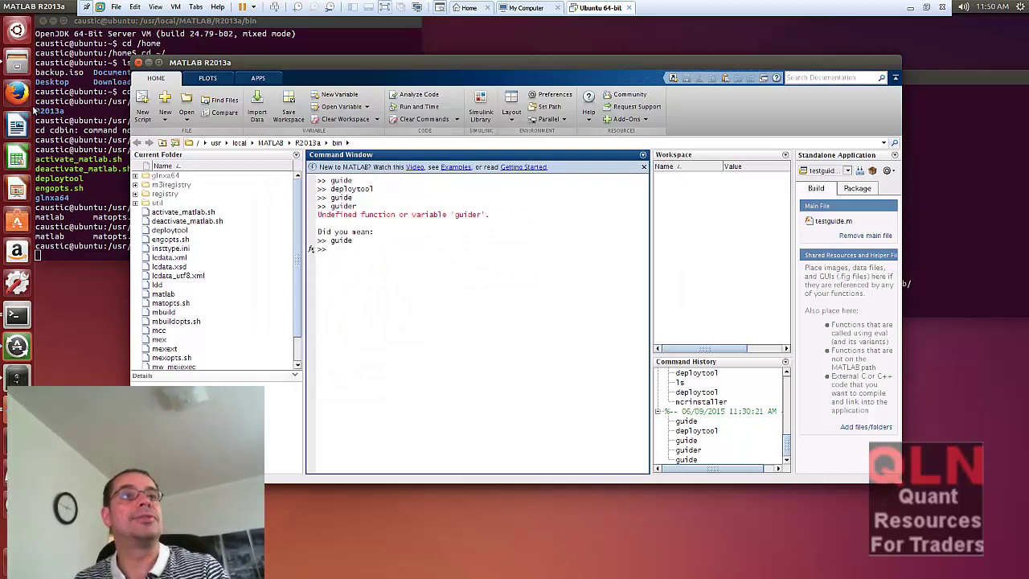
- Browse Files to Documents/MATLAB and select testGuide.m
left_click(16, 60)
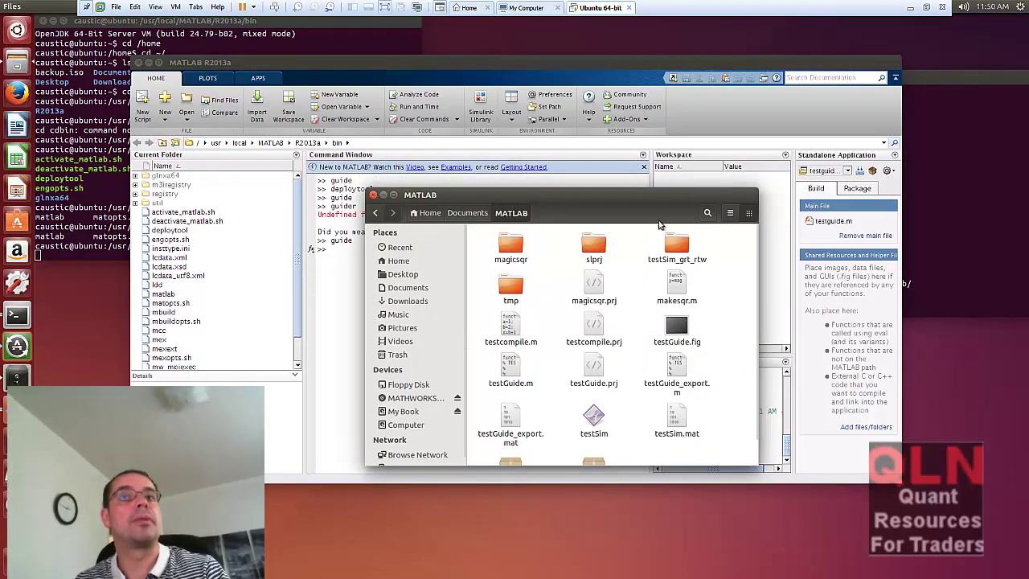
left_click_drag(666, 195, 465, 170)
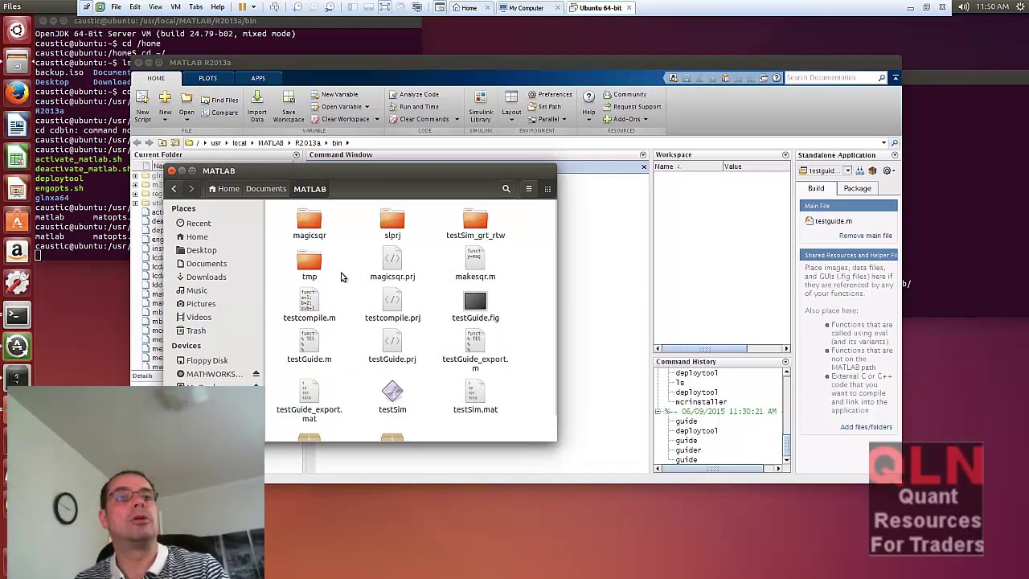
left_click(313, 348)
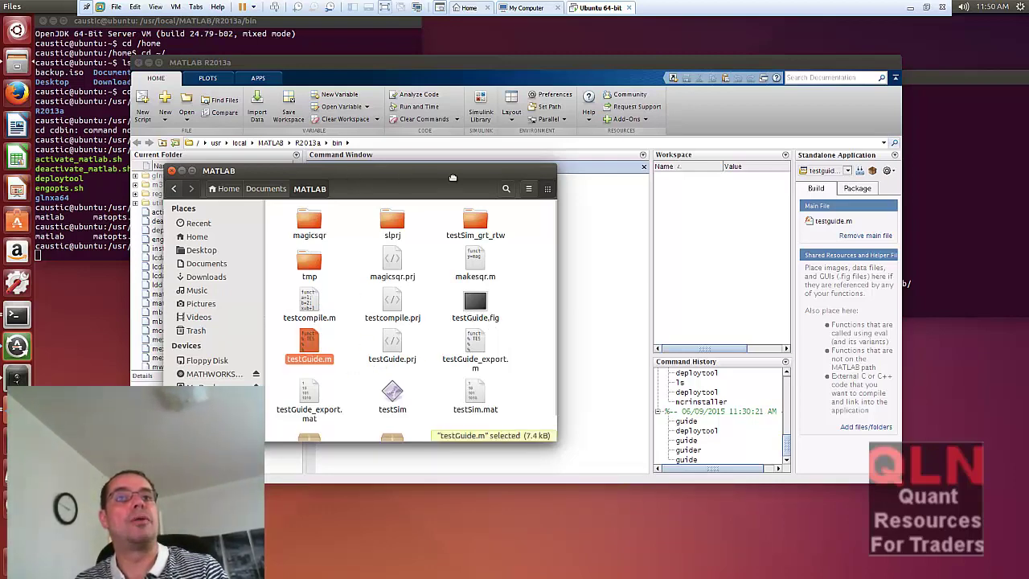
left_click_drag(452, 176, 817, 189)
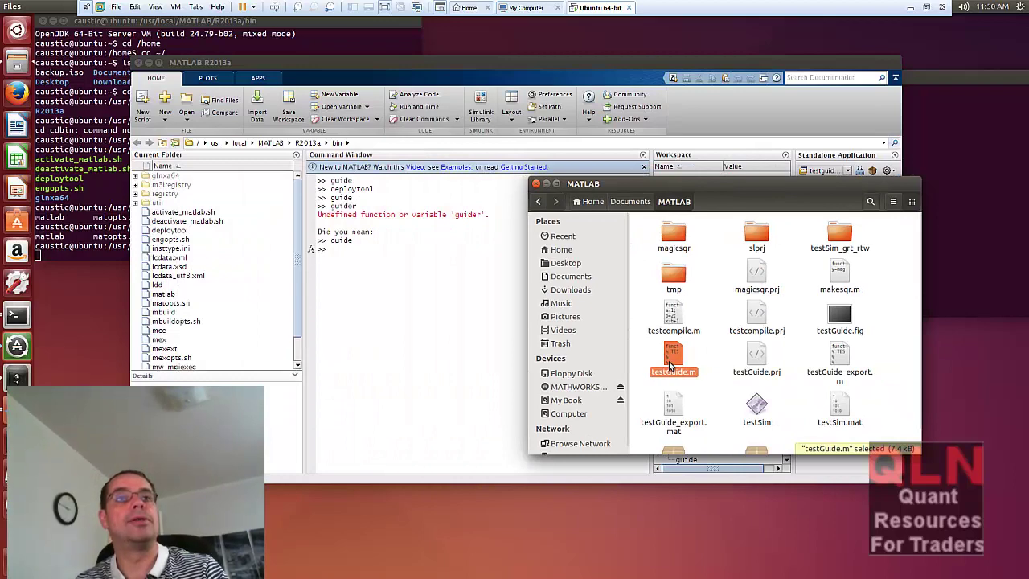
left_click(416, 307)
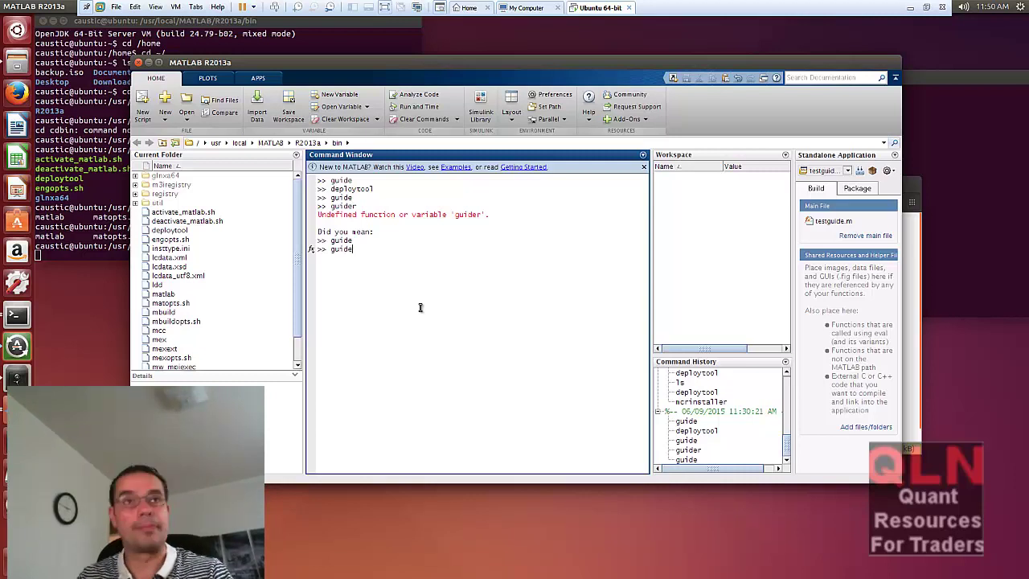
- Run guide again for a new blank GUI, then return to the MATLAB folder in Files
key("Return")
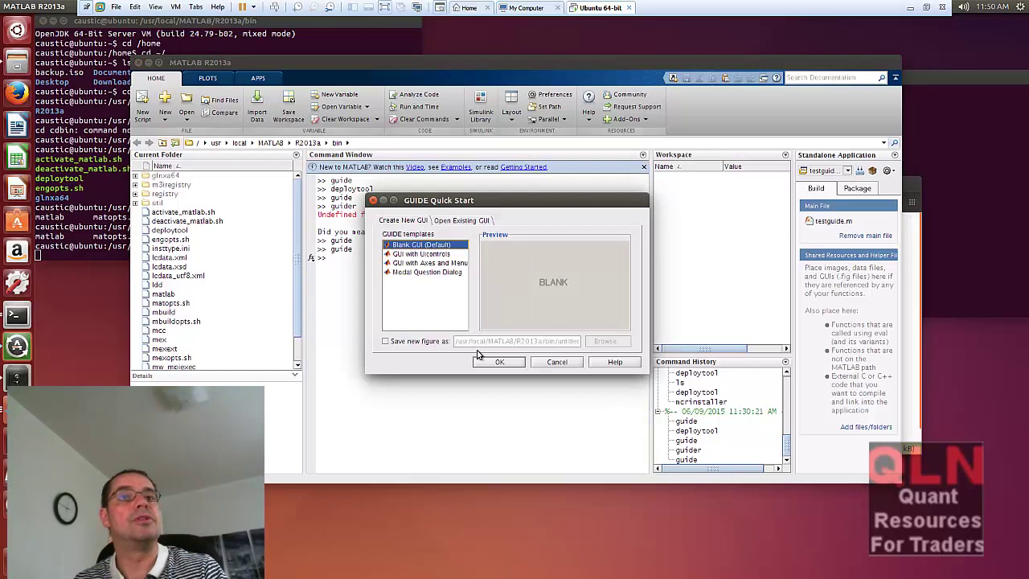
left_click(492, 363)
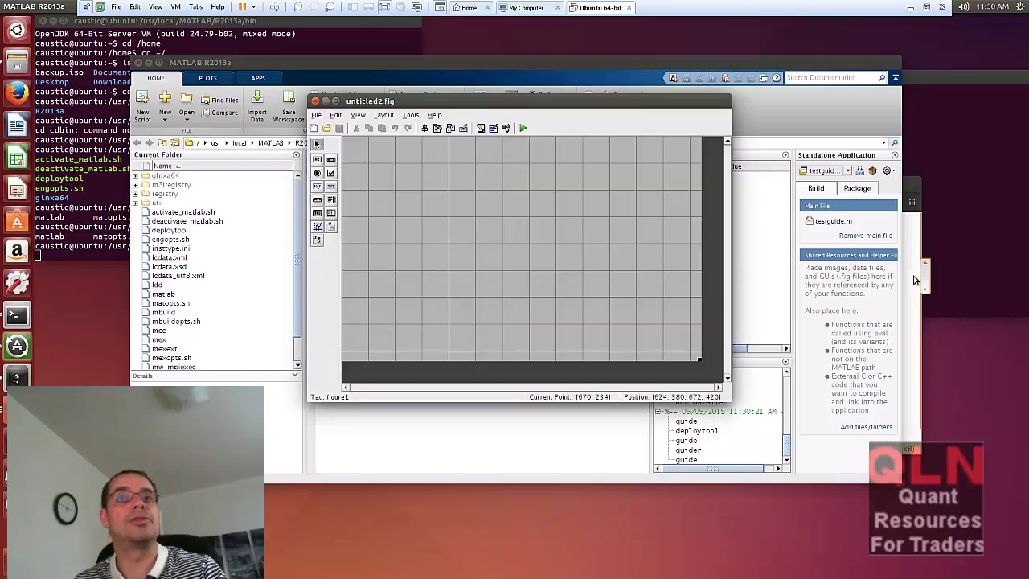
left_click(916, 277)
right_click(675, 204)
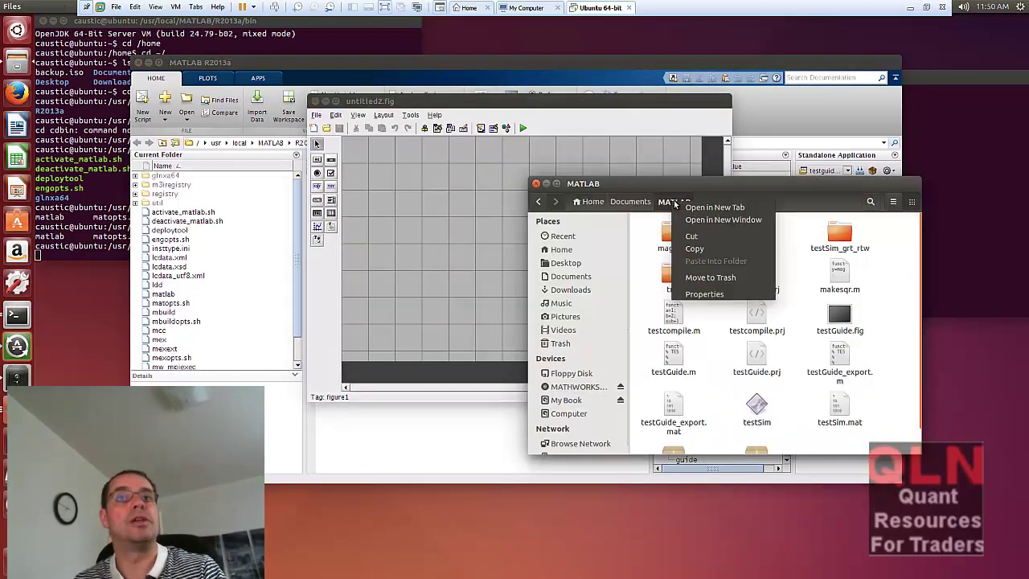
left_click(693, 248)
- Make /home/caustic/Documents/MATLAB the current folder by pasting its path
left_click(258, 223)
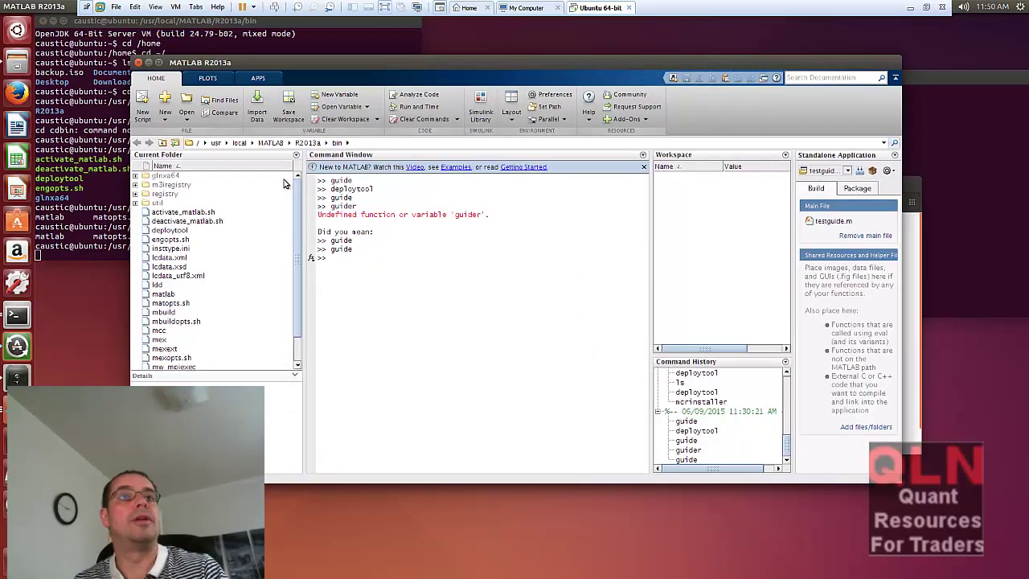
left_click(378, 144)
type("/home/caustic/Documents/MATLAB")
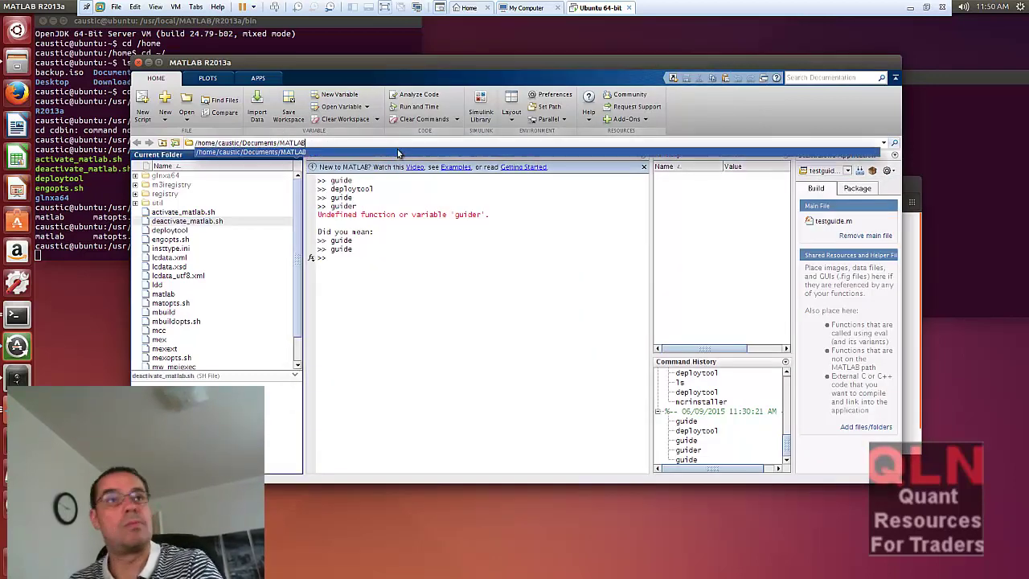
left_click(407, 155)
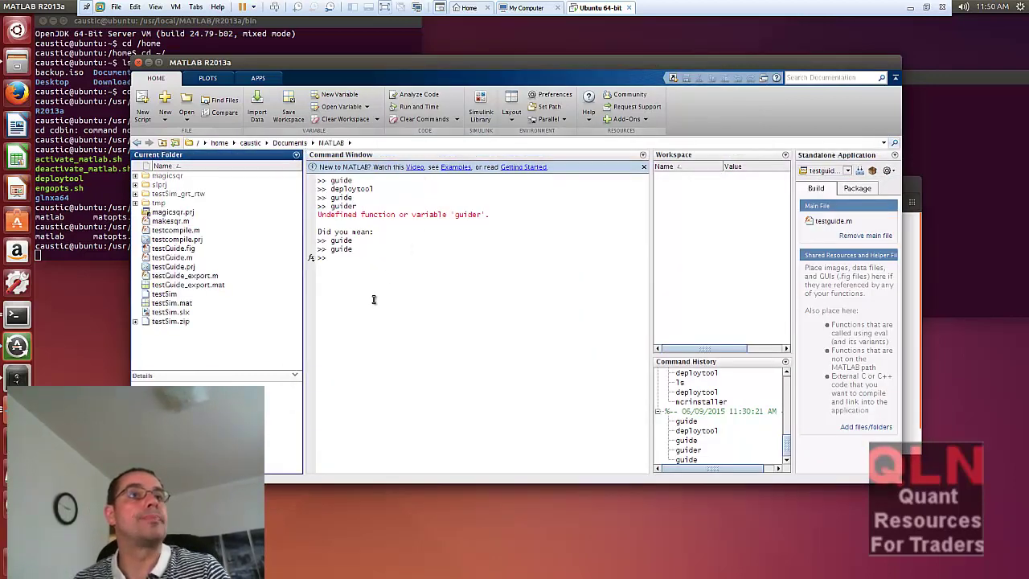
- Open testGuide.m in the Editor with an edit command completed by Tab
left_click(179, 258)
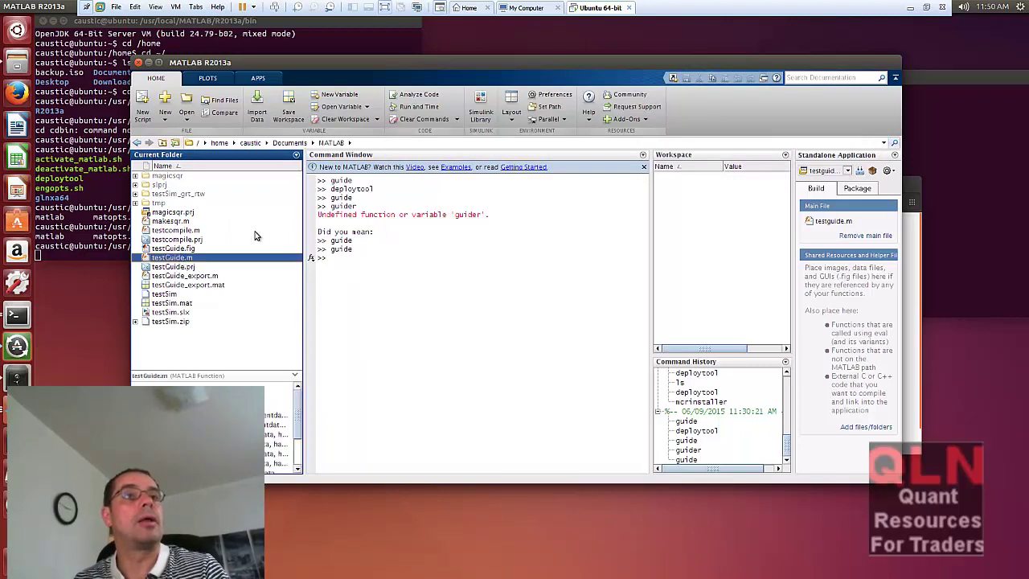
left_click(355, 258)
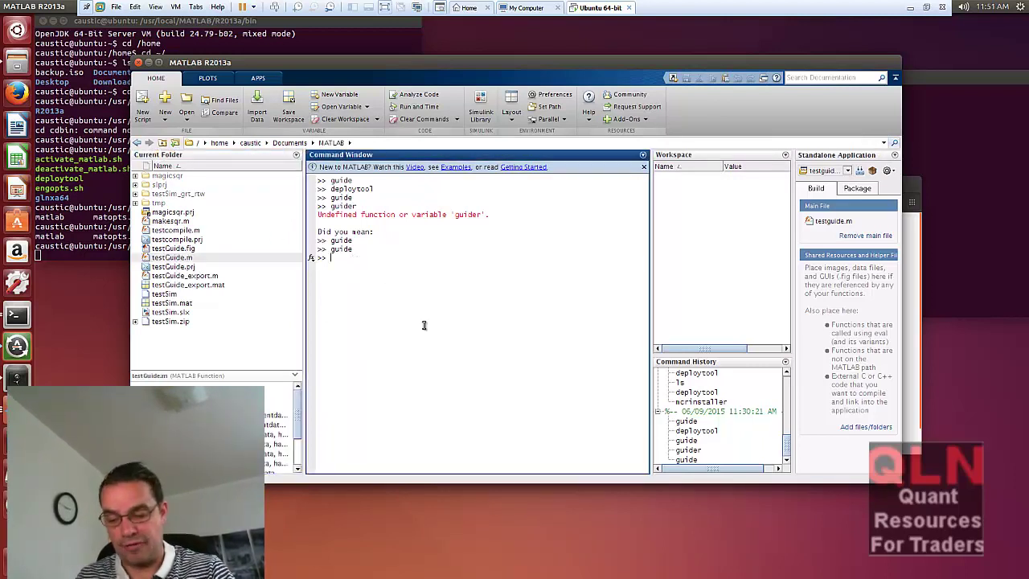
type("test")
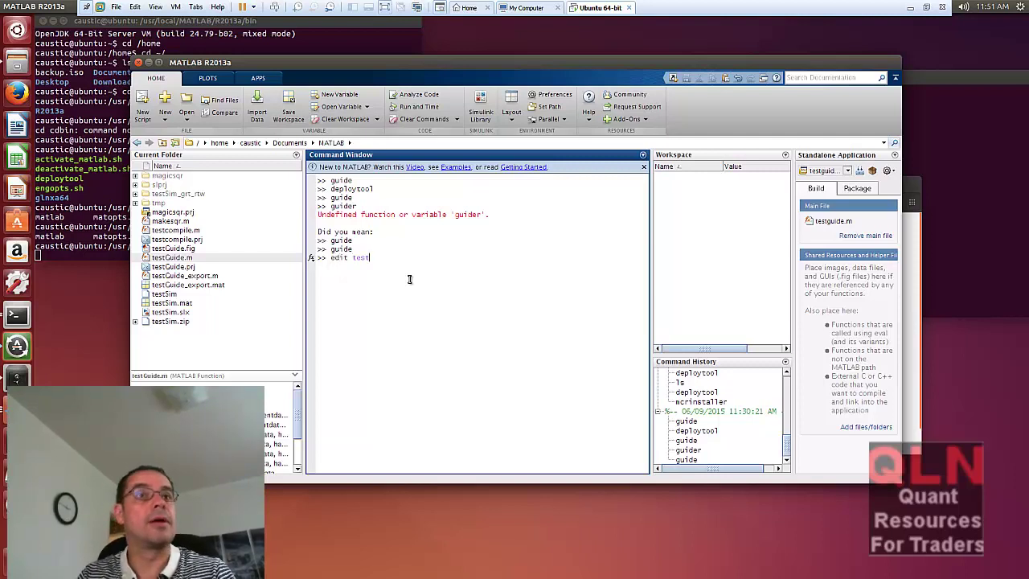
key("Tab")
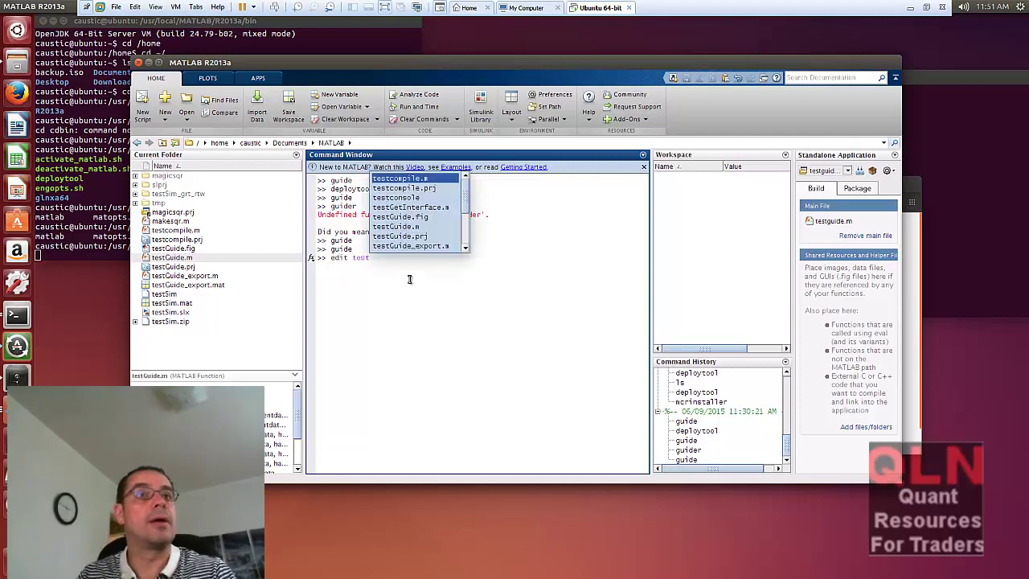
type("G")
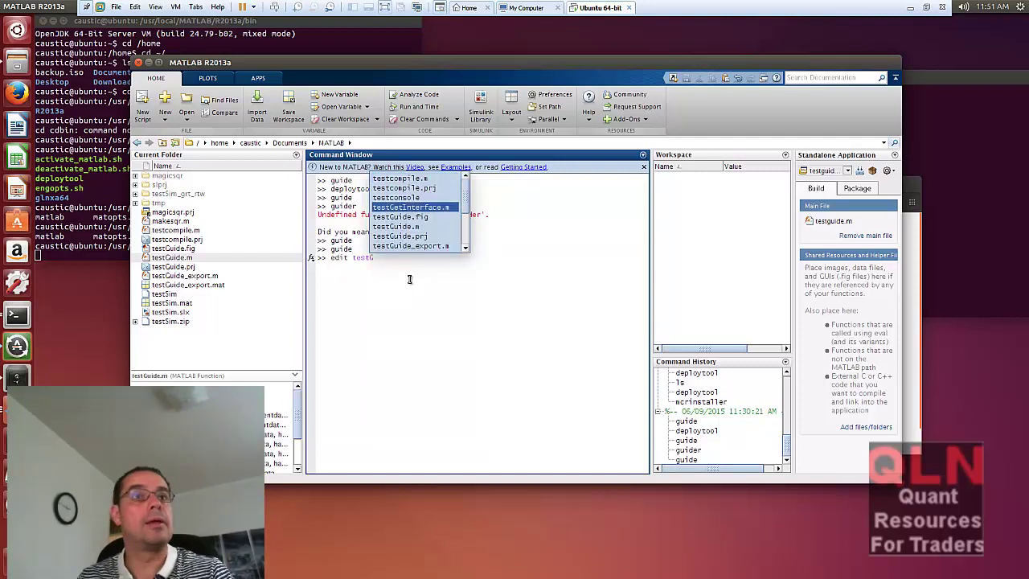
key("Down")
key("Down")
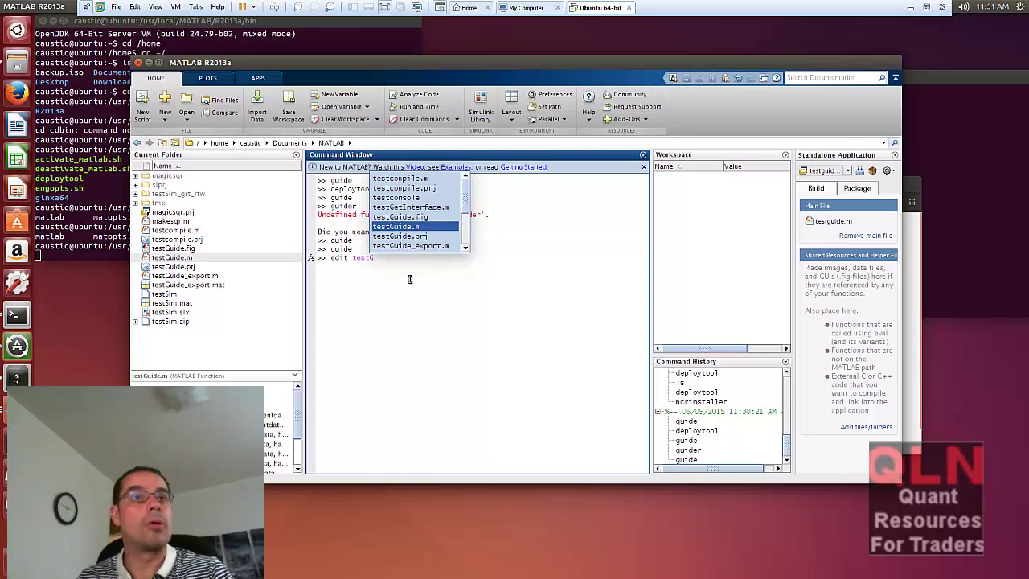
key("Return")
key("Return")
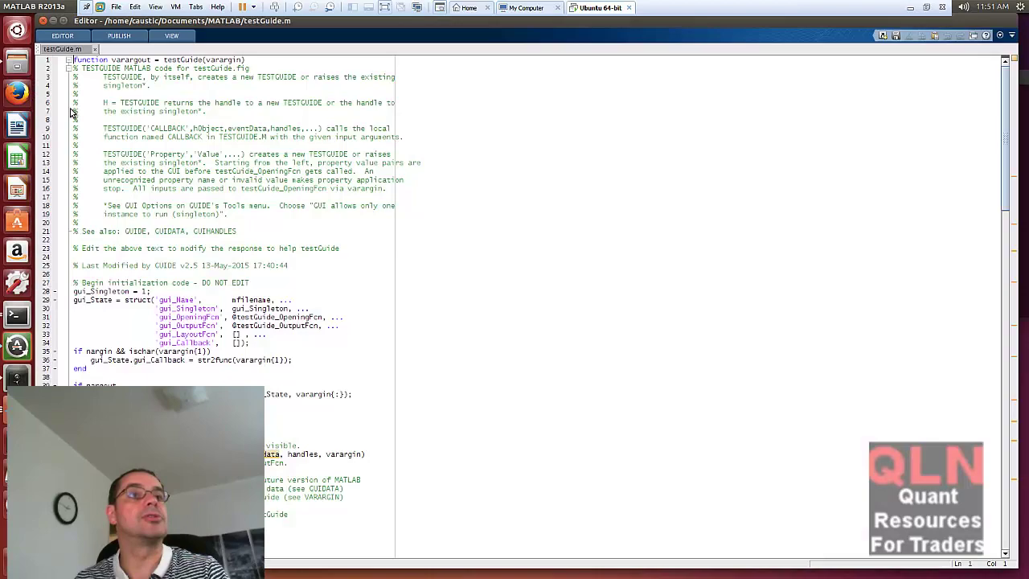
- Scroll through testGuide.m, close the Editor, and type testGuide at the prompt
scroll(117, 330, "down", 20)
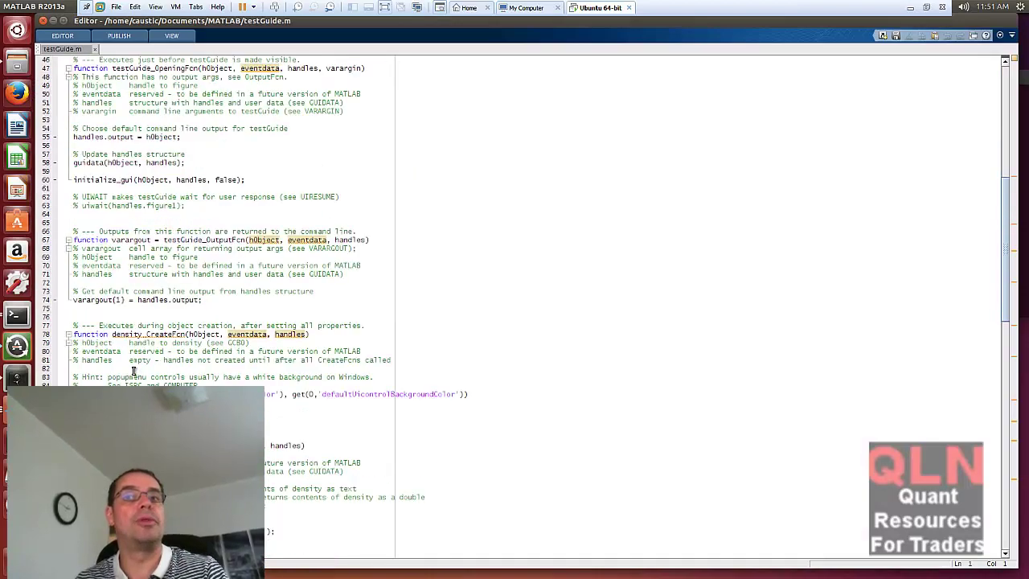
scroll(135, 372, "down", 8)
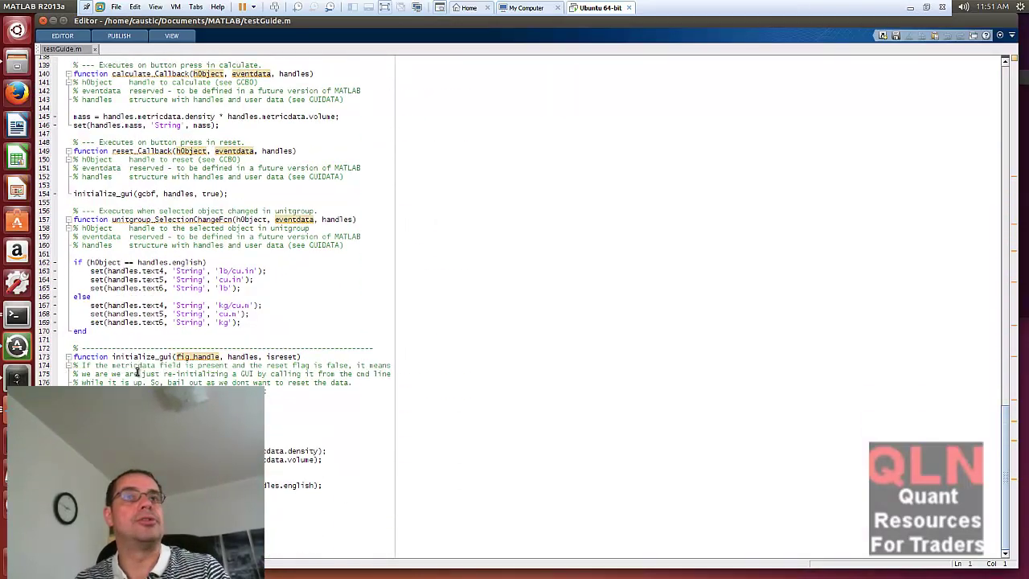
left_click(44, 20)
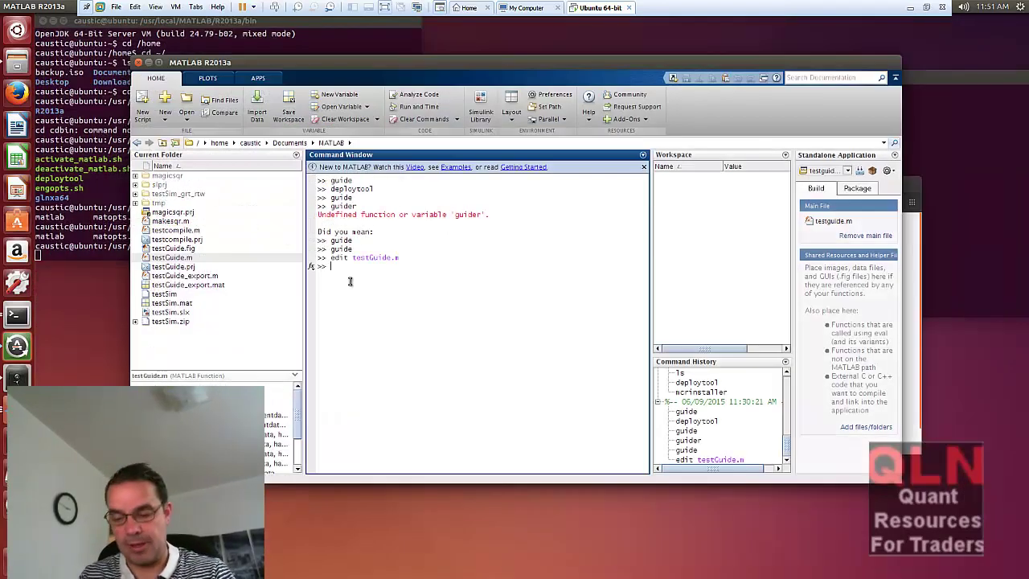
type("test")
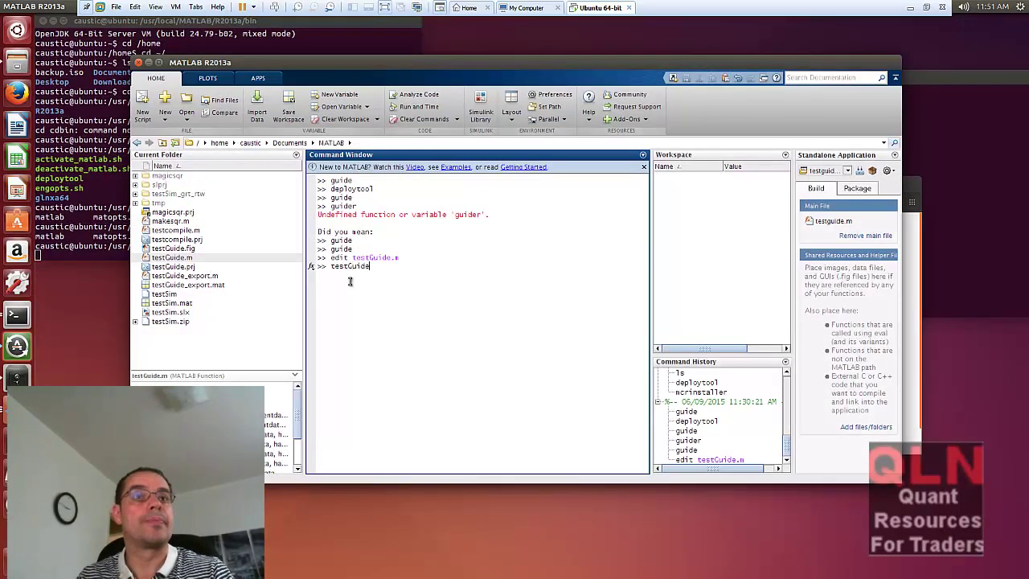
type("Guide")
key("Tab")
- Run testGuide, calculate mass from density 12 and volume 10, reset, and close the GUI
key("Return")
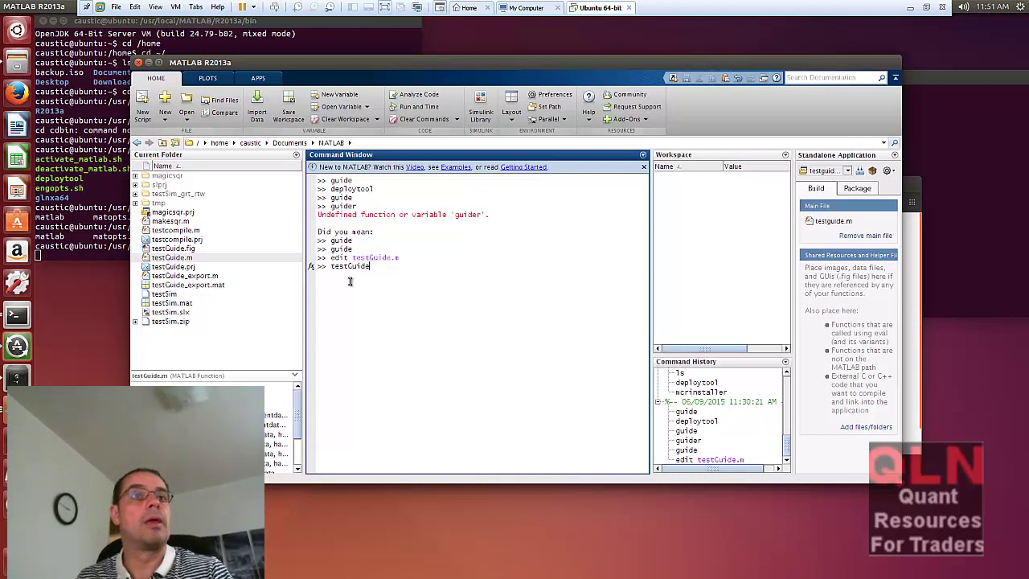
key("Return")
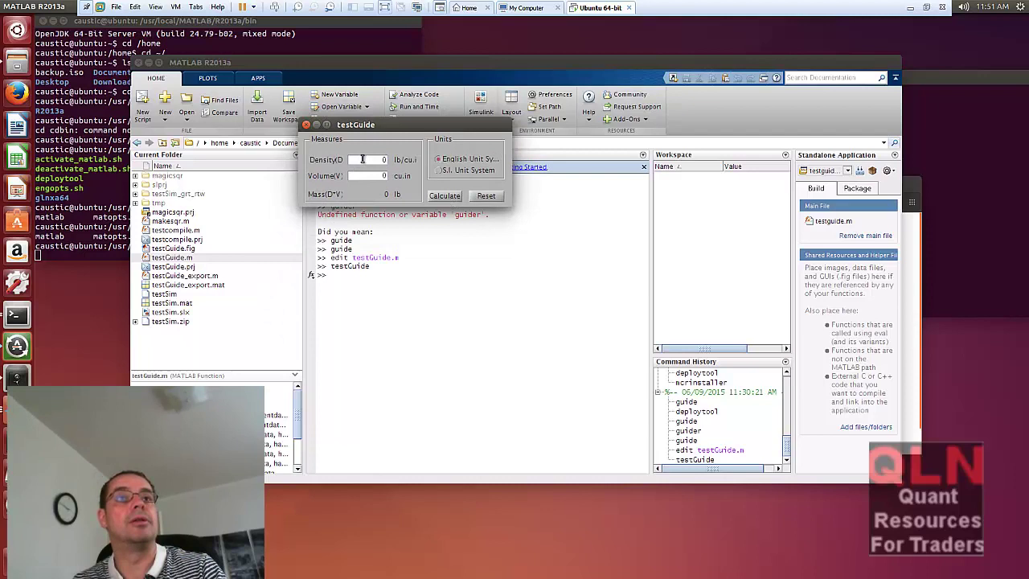
left_click_drag(363, 160, 393, 165)
type("12")
left_click(364, 175)
type("10")
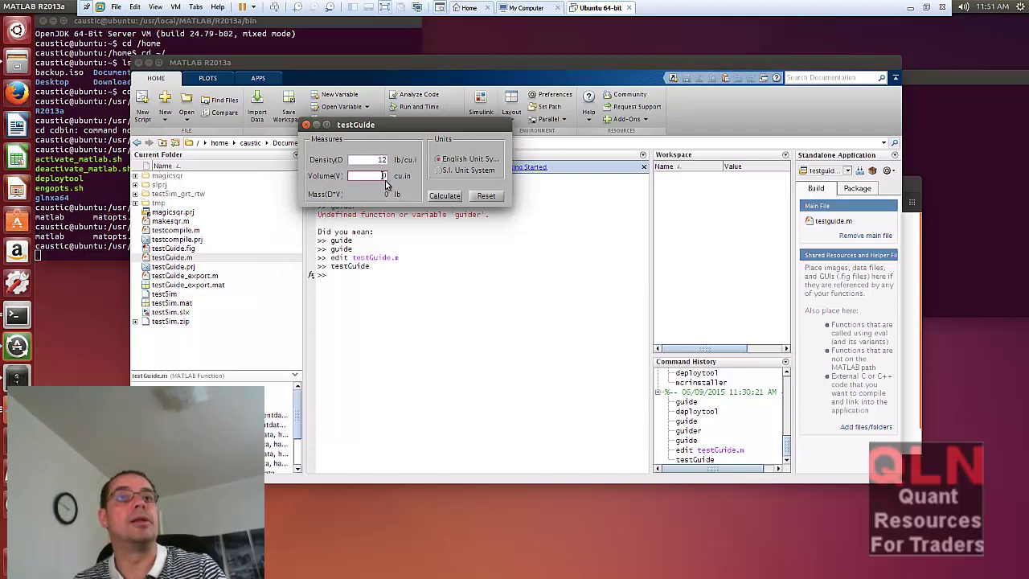
left_click(442, 196)
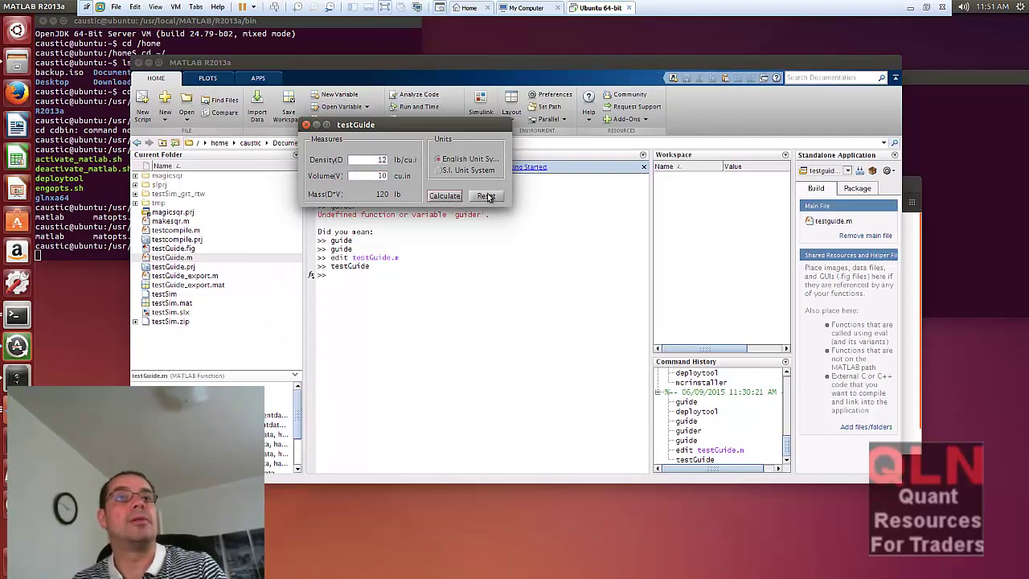
left_click(487, 196)
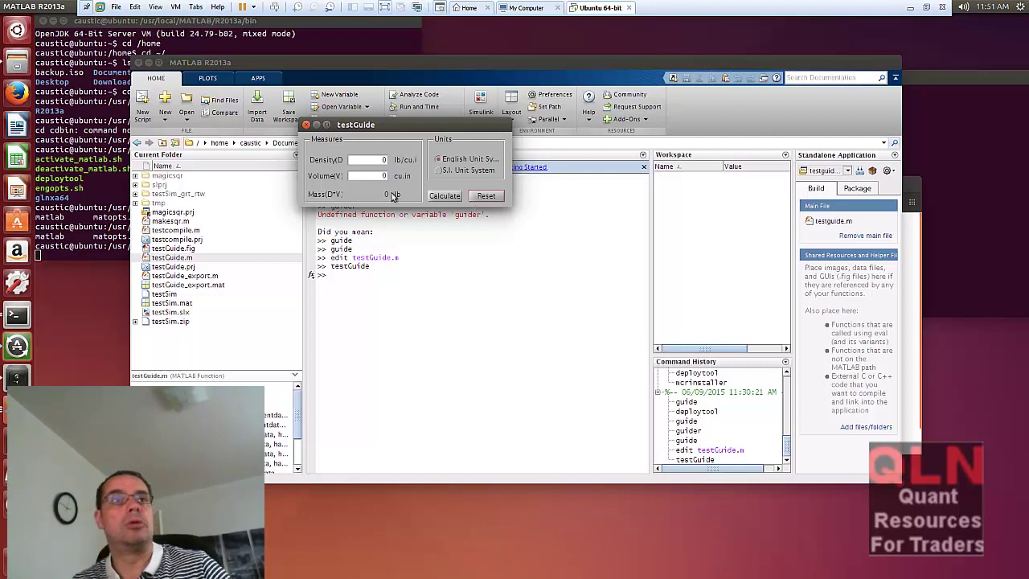
left_click(305, 126)
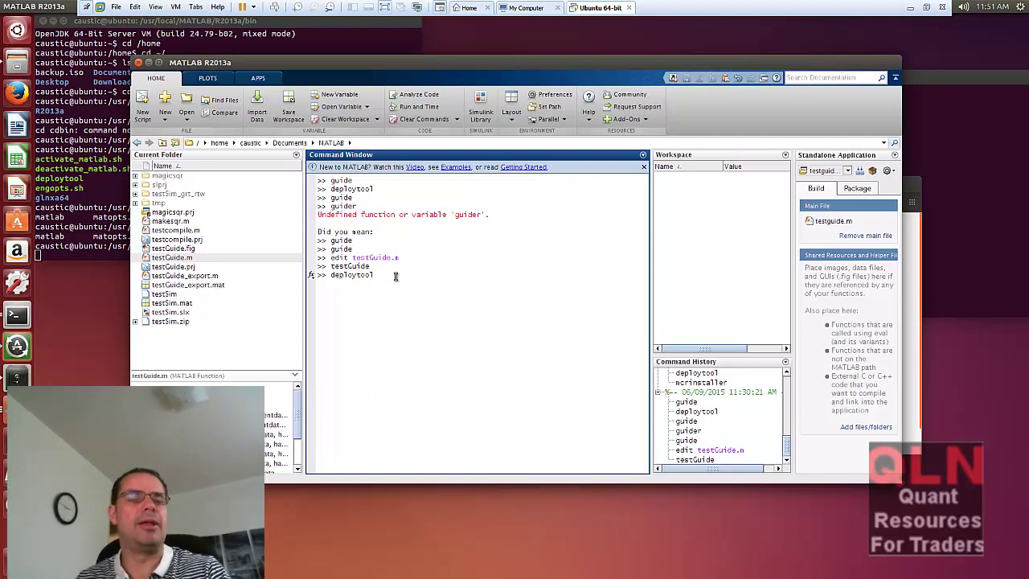
- Run deploytool and create Untitled1.prj as a Standalone Application project
key("Return")
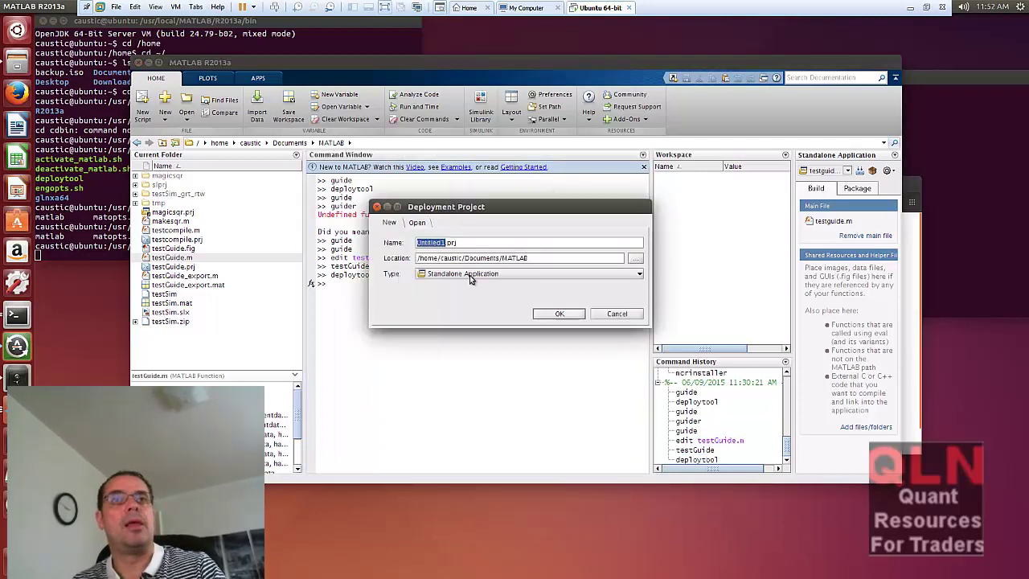
left_click_drag(568, 213, 511, 181)
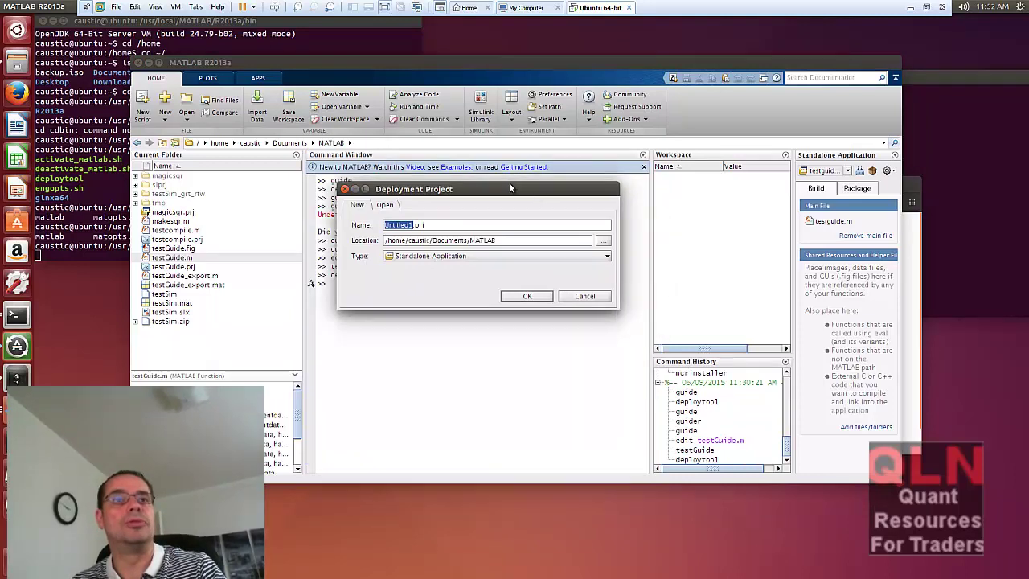
left_click(472, 242)
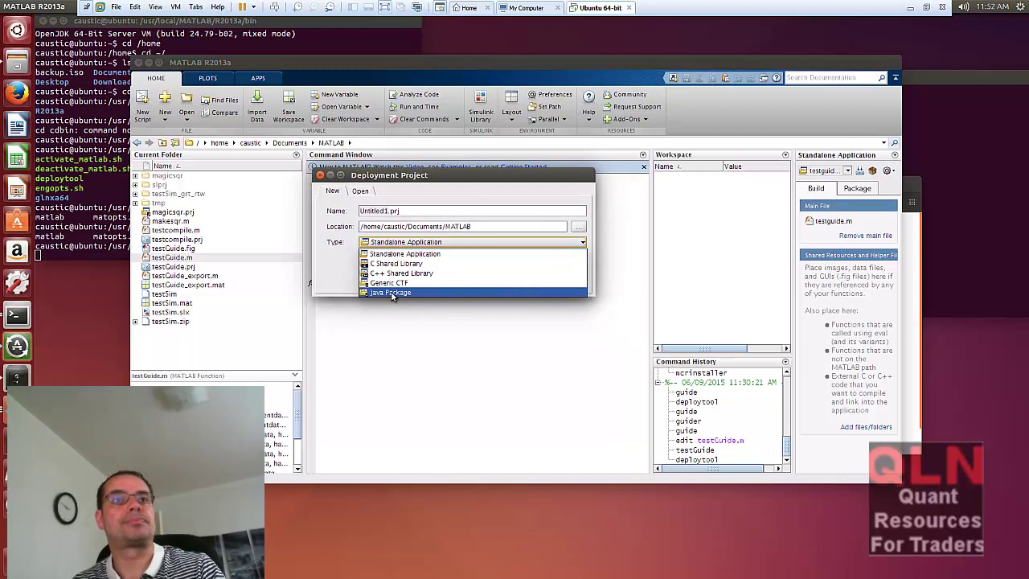
key("Escape")
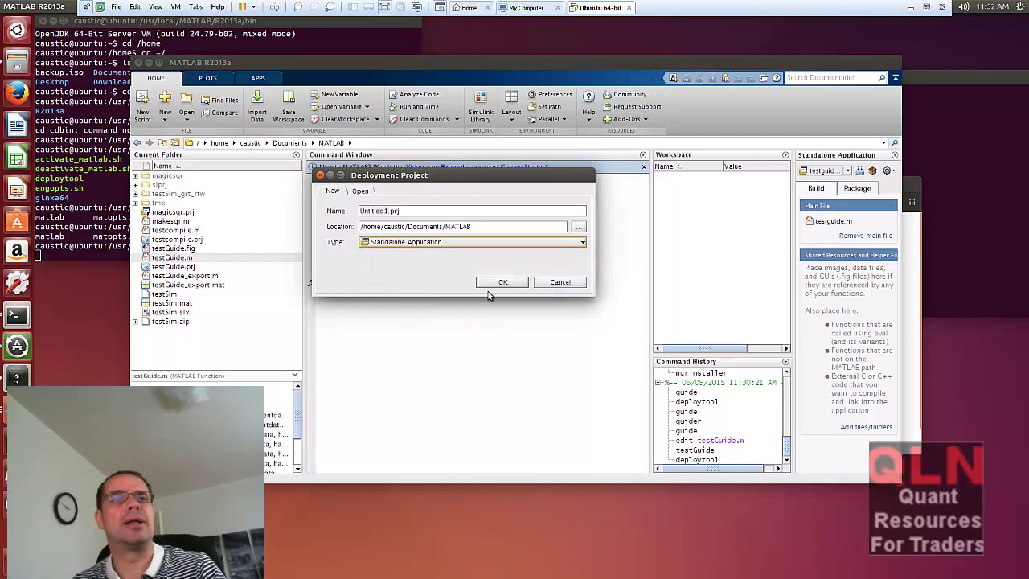
left_click(487, 247)
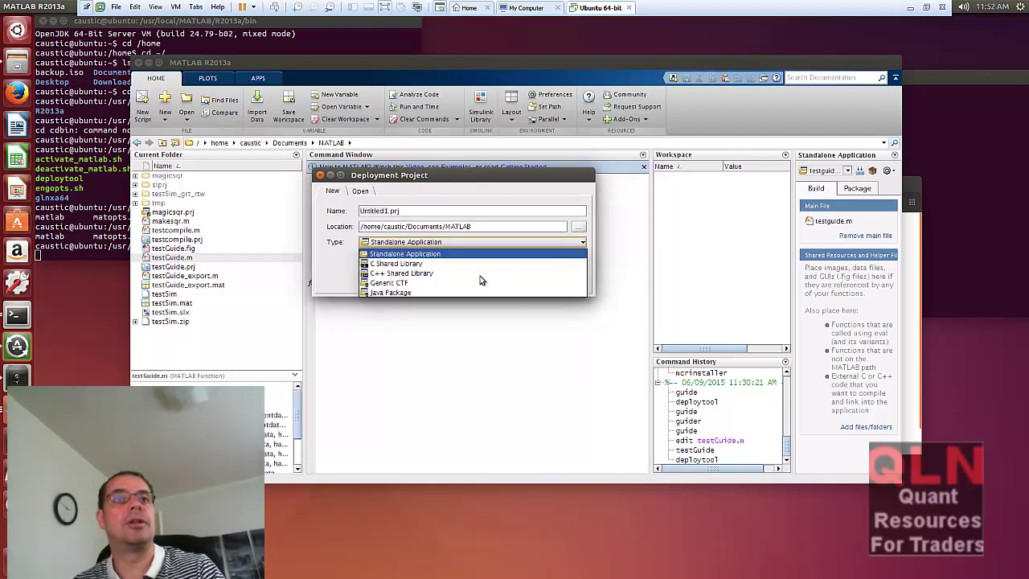
key("Escape")
left_click(501, 283)
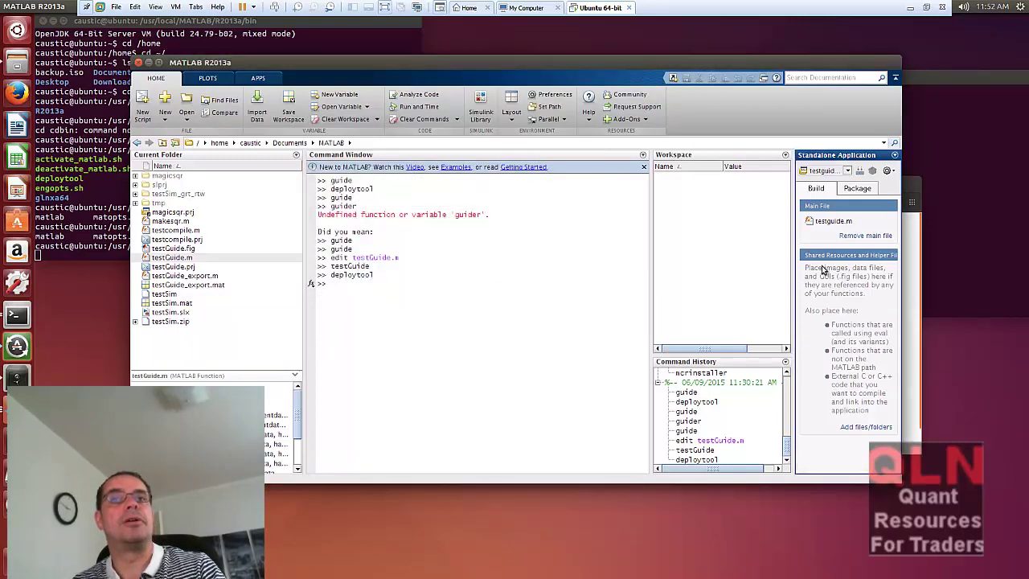
- Widen the deployment panel and view the package contents of Untitled1.prj
left_click_drag(797, 294, 716, 287)
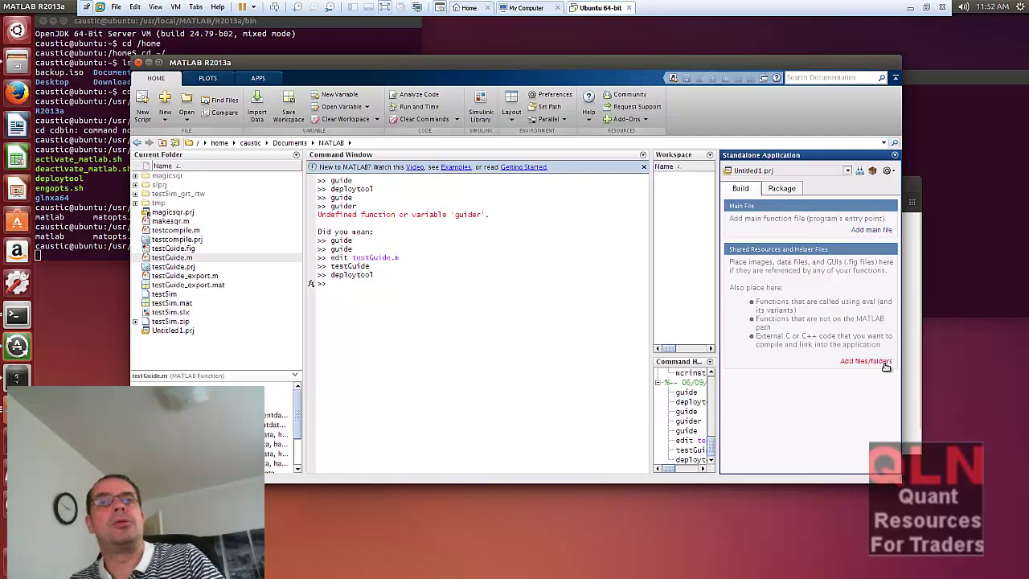
left_click(783, 190)
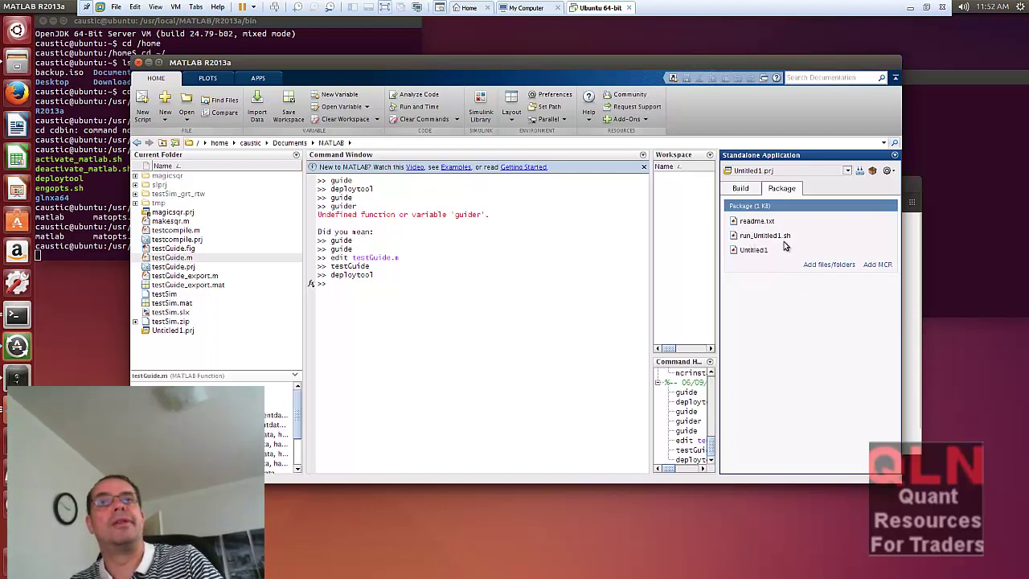
left_click(740, 190)
left_click(785, 193)
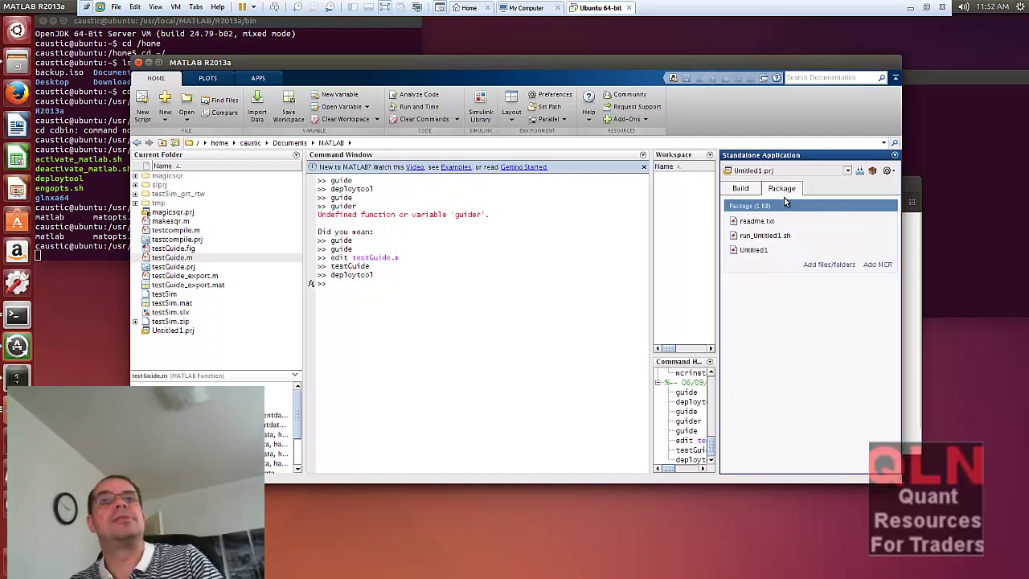
- Load testguidebin.prj from the project list, check its Package files, and return to Build
left_click(848, 172)
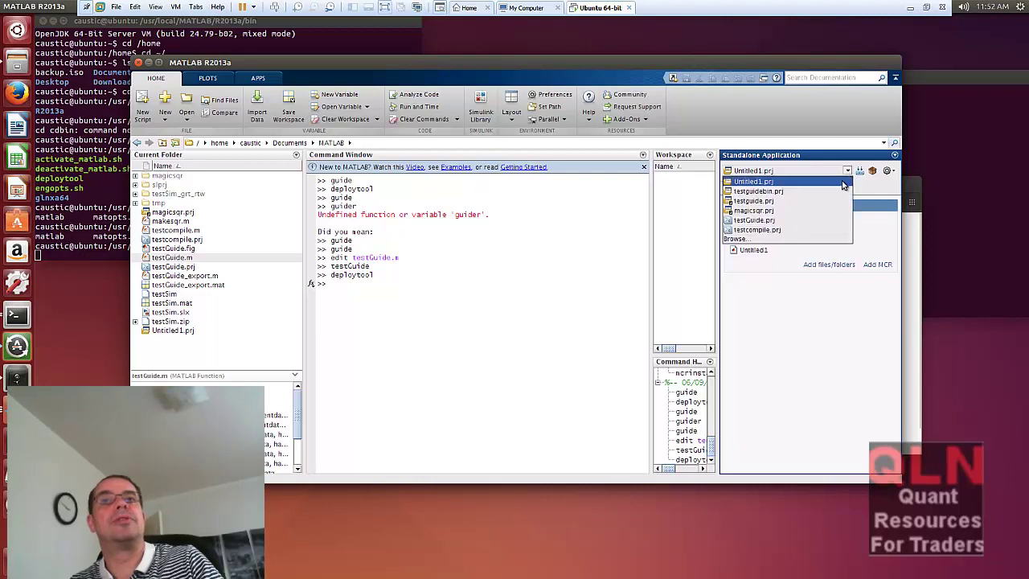
left_click(800, 191)
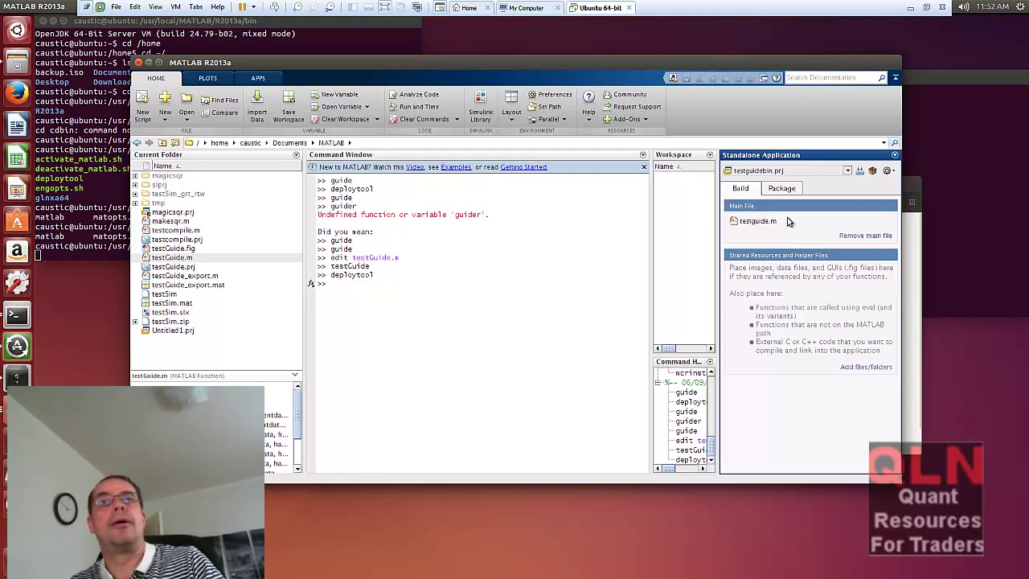
left_click(782, 191)
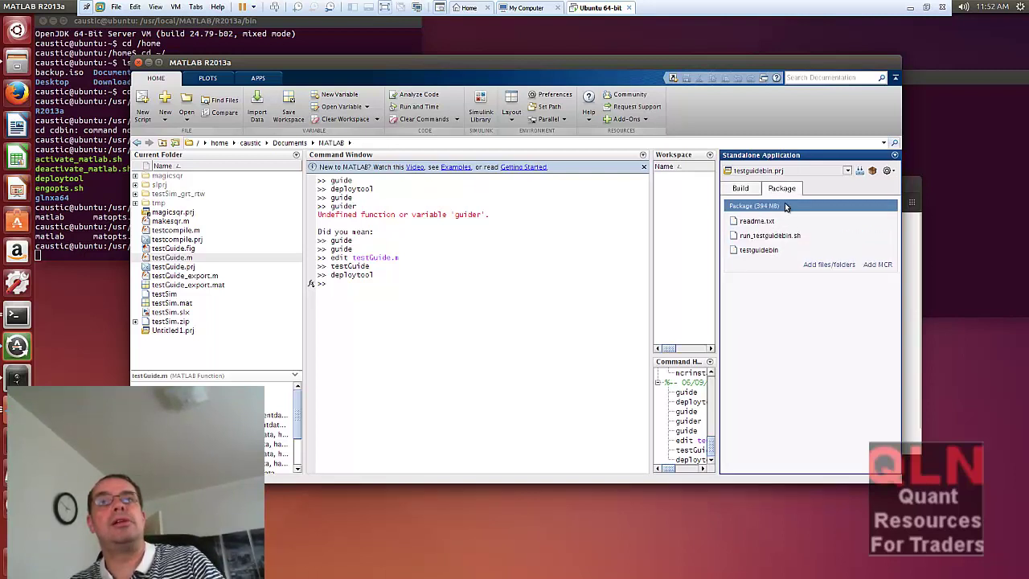
left_click(737, 192)
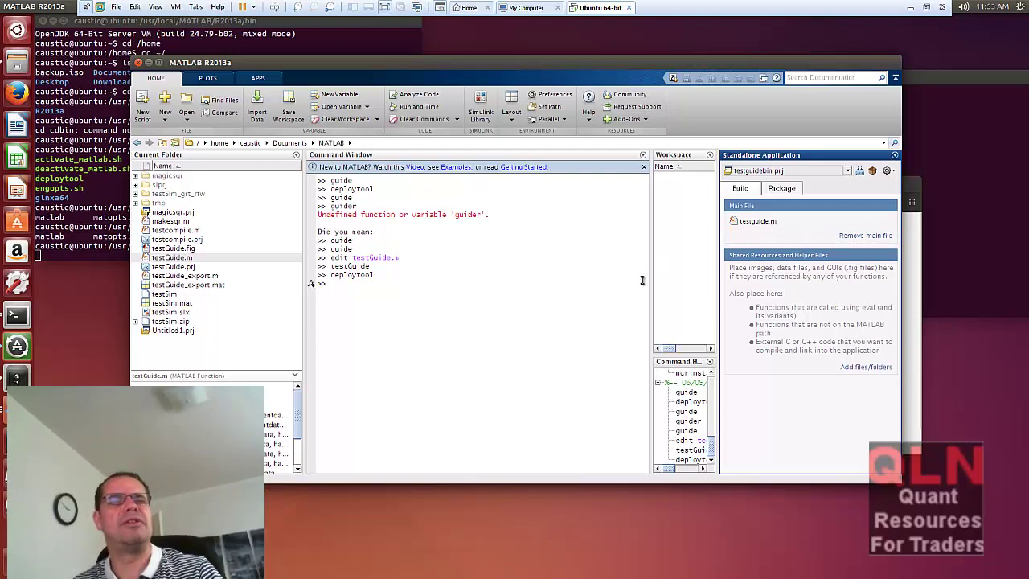
left_click(453, 287)
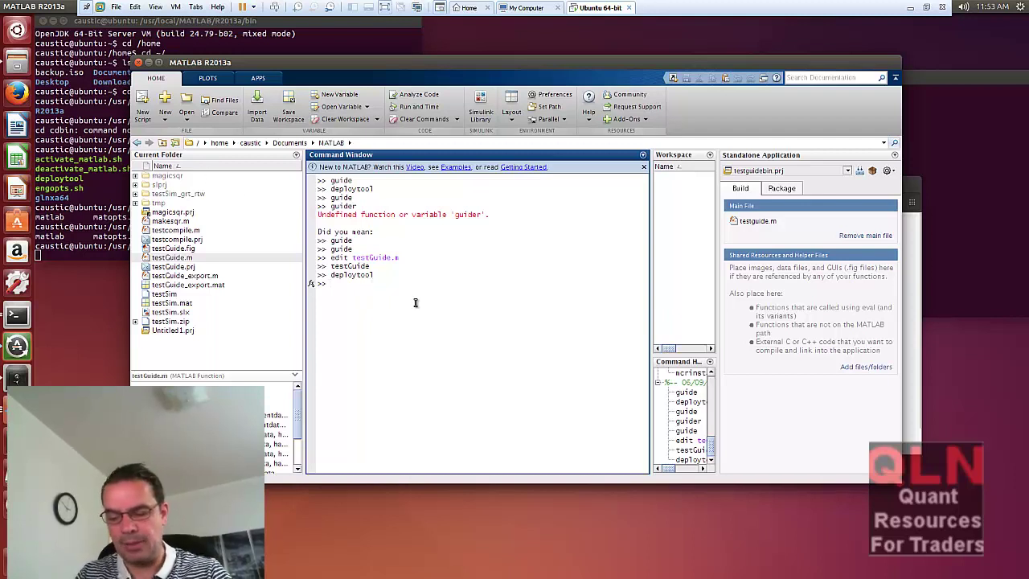
type("deploy")
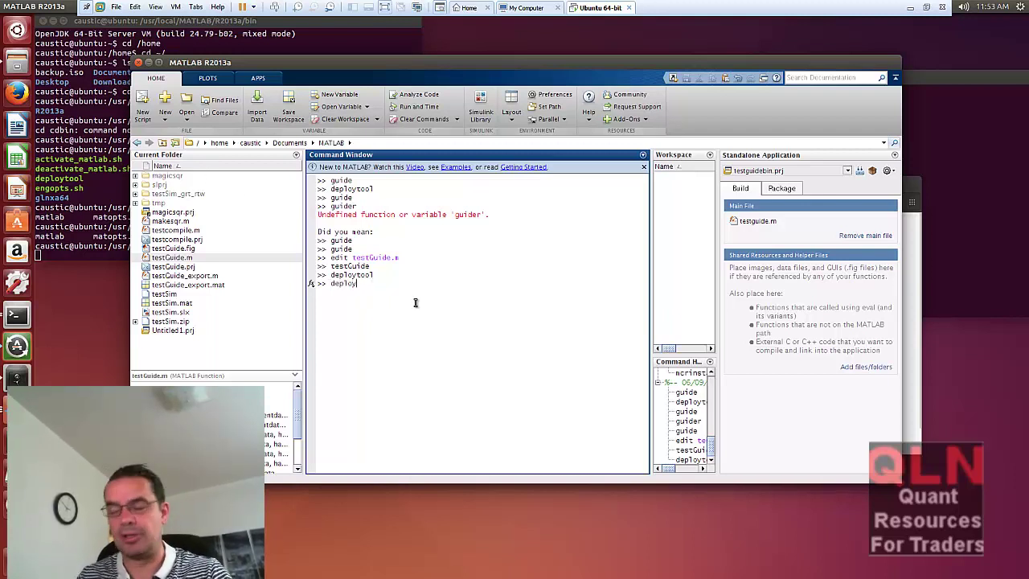
type("tool")
key("Return")
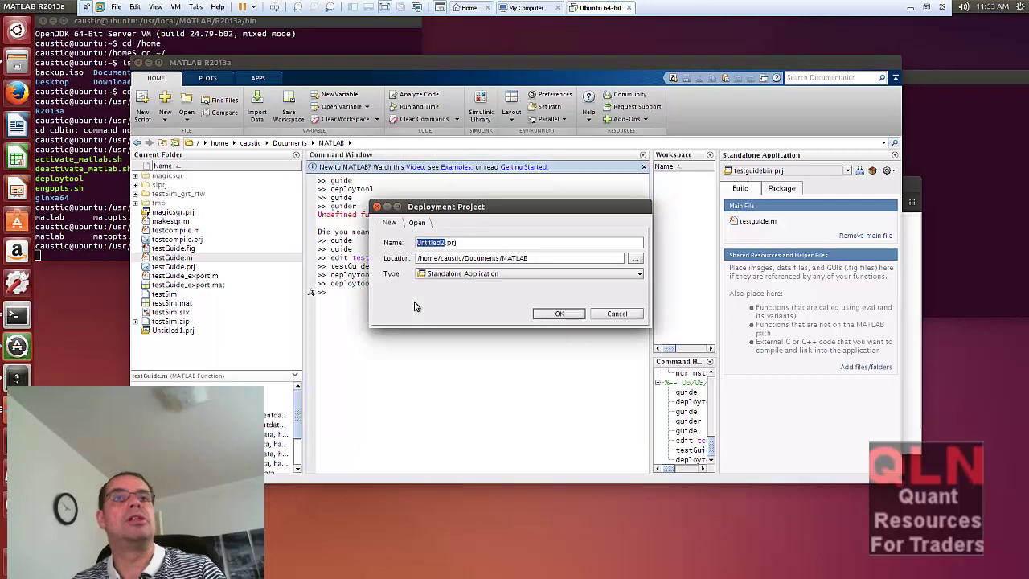
left_click(482, 274)
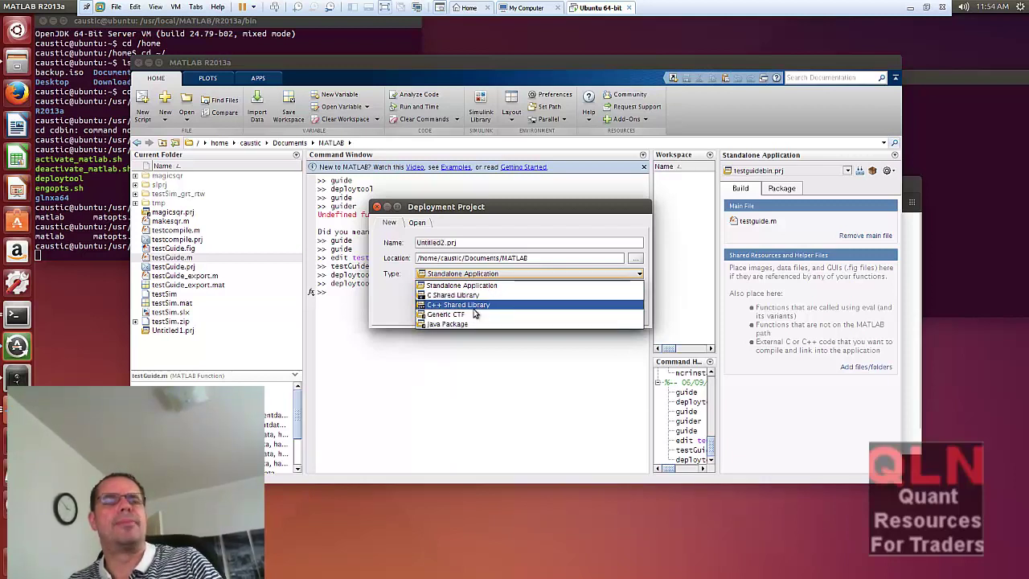
left_click(468, 394)
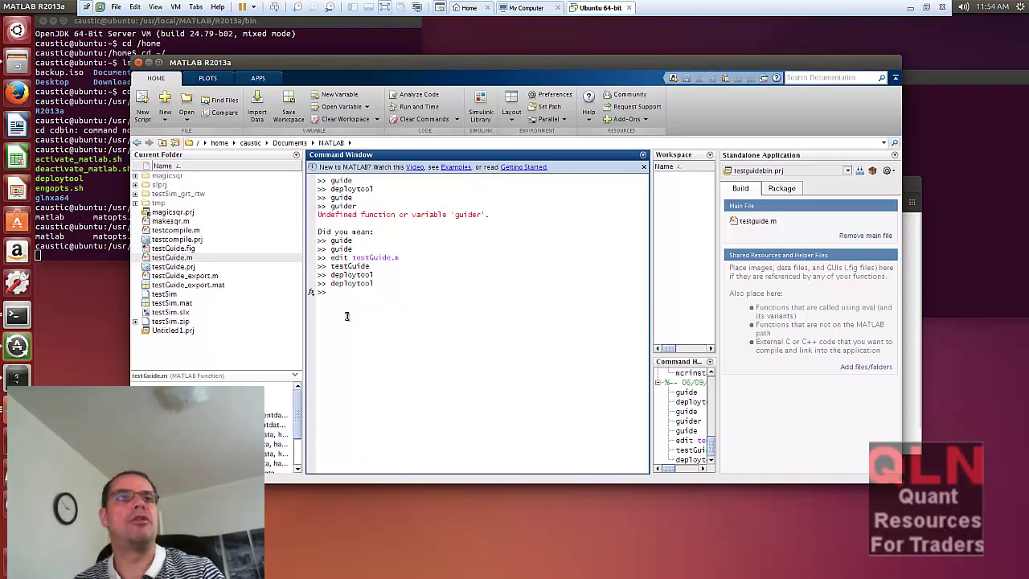
- Cycle through the terminal, file browser and MATLAB windows, then minimize MATLAB
left_click(108, 169)
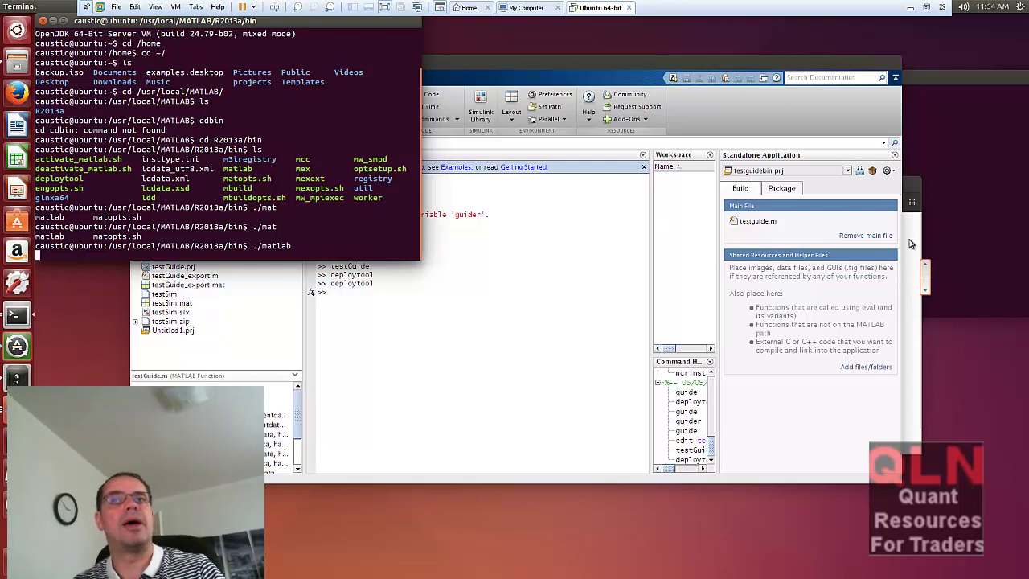
left_click(909, 340)
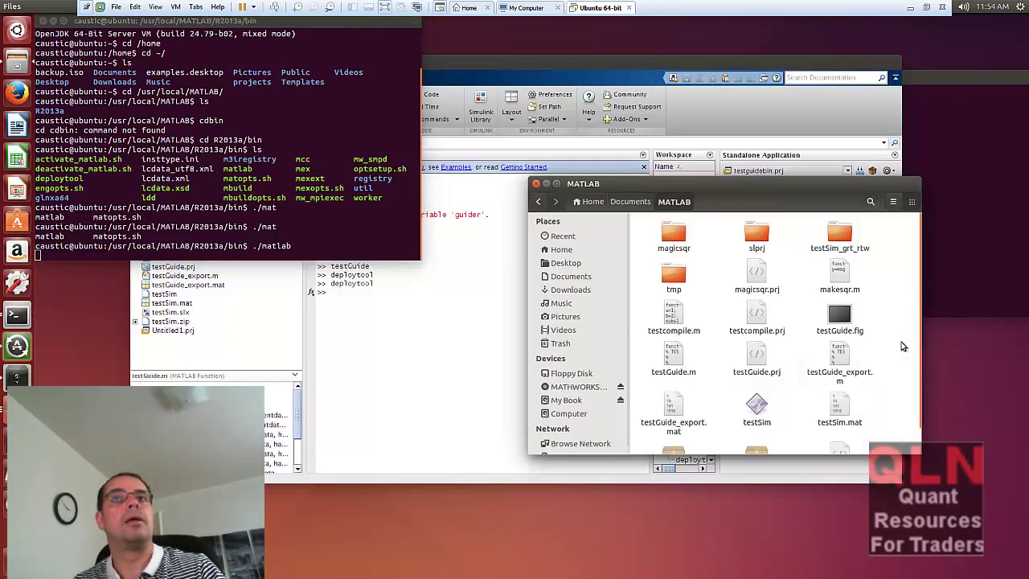
left_click(782, 69)
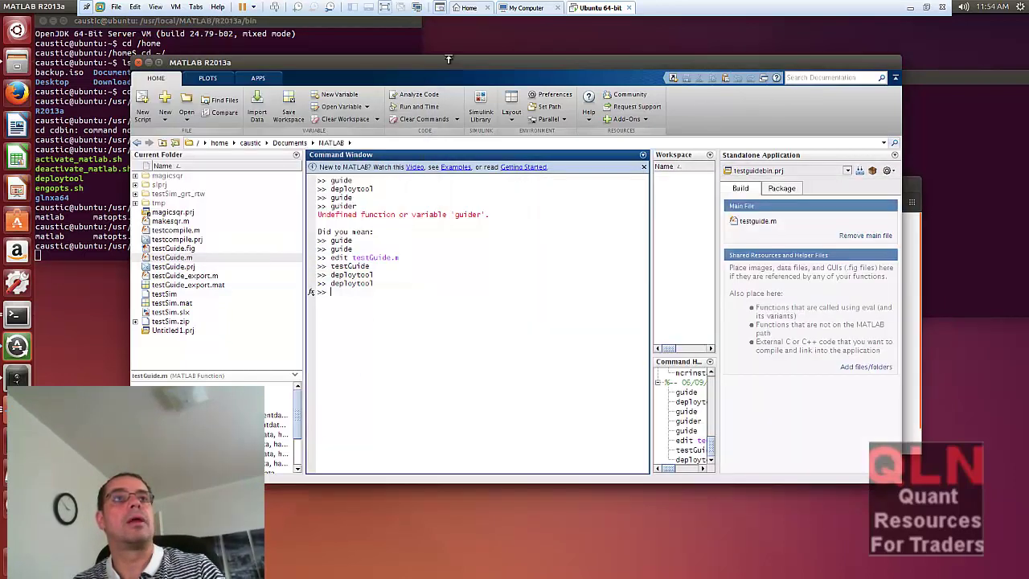
left_click(149, 62)
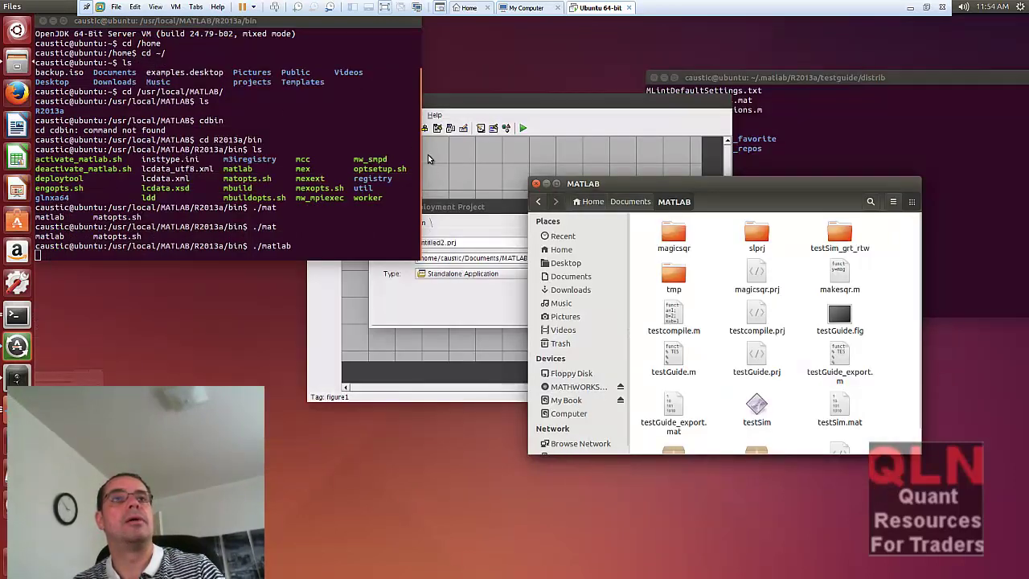
- Close untitled2.fig and untitled1.fig, cancel the Deployment Project dialog, and raise the distrib terminal
left_click(580, 117)
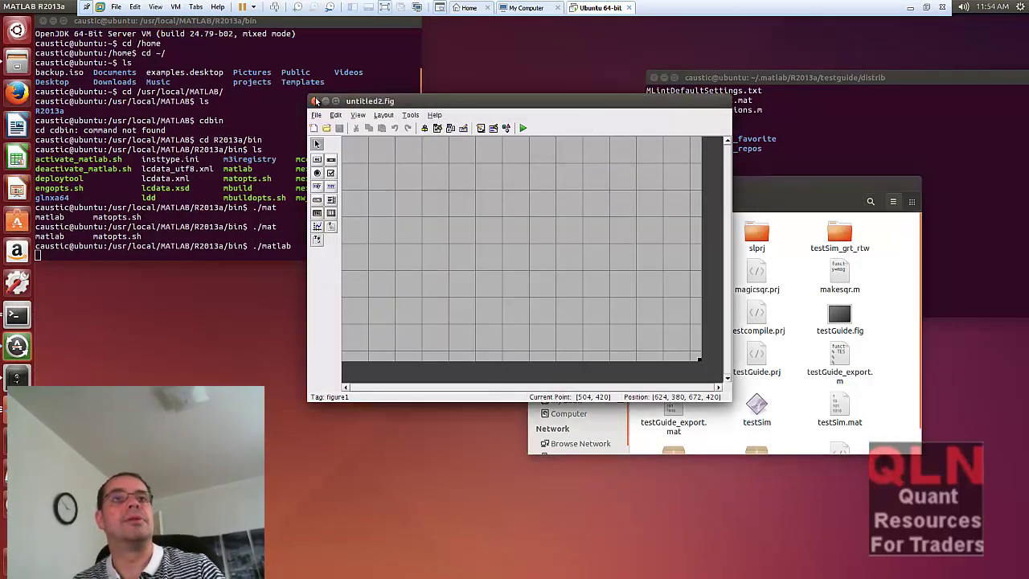
left_click_drag(340, 93, 419, 157)
left_click(426, 160)
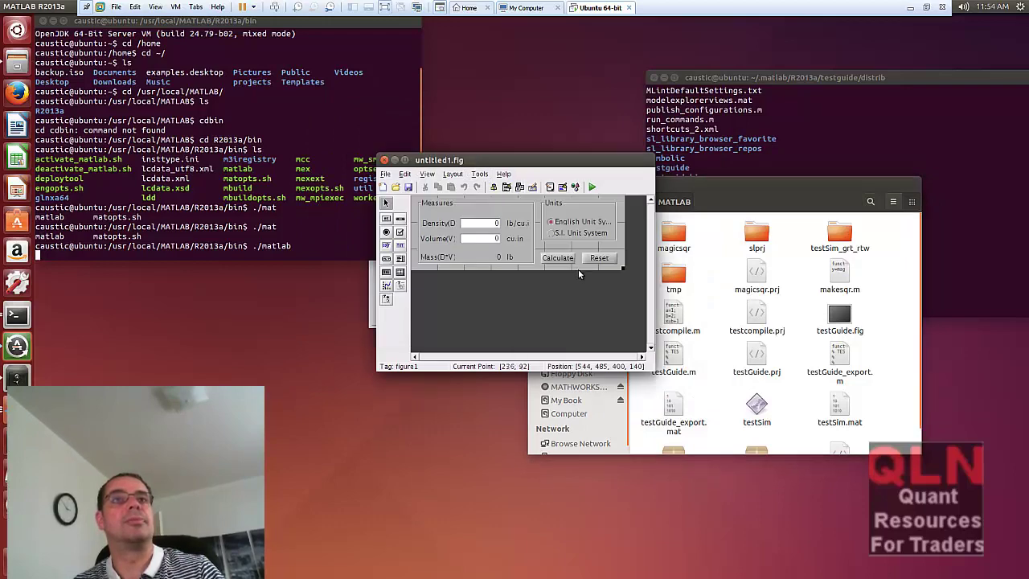
left_click(384, 160)
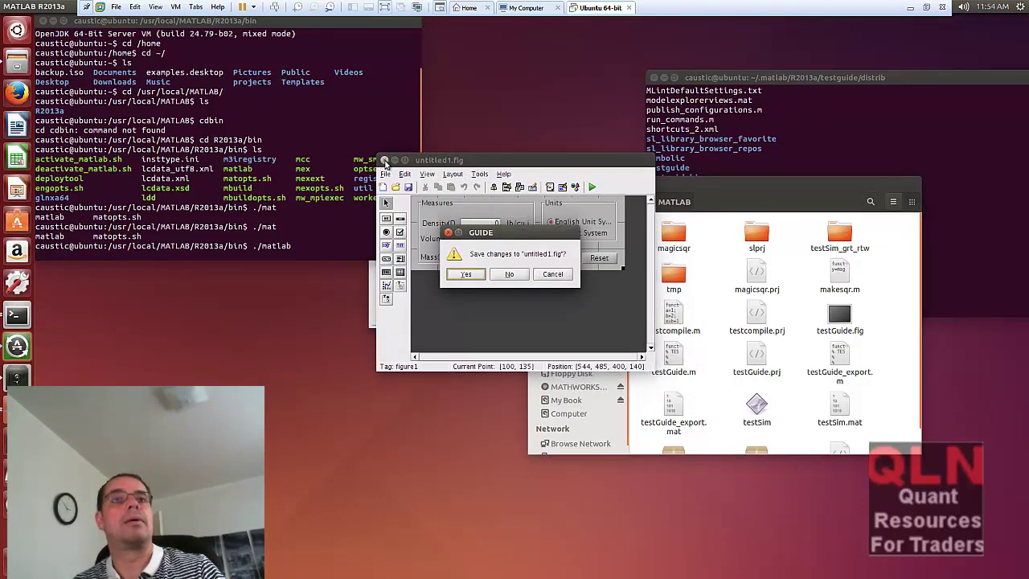
left_click(508, 274)
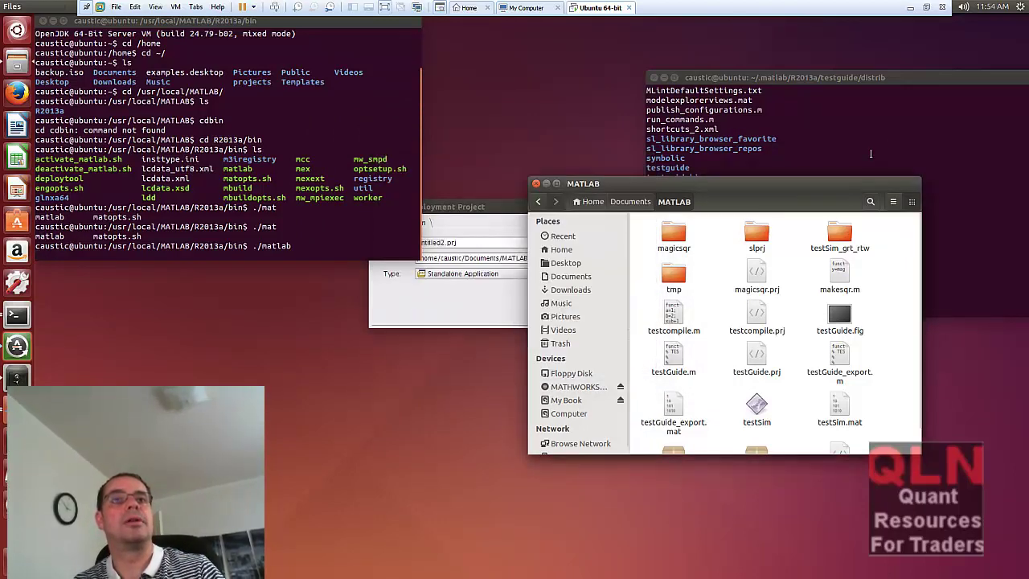
left_click(616, 313)
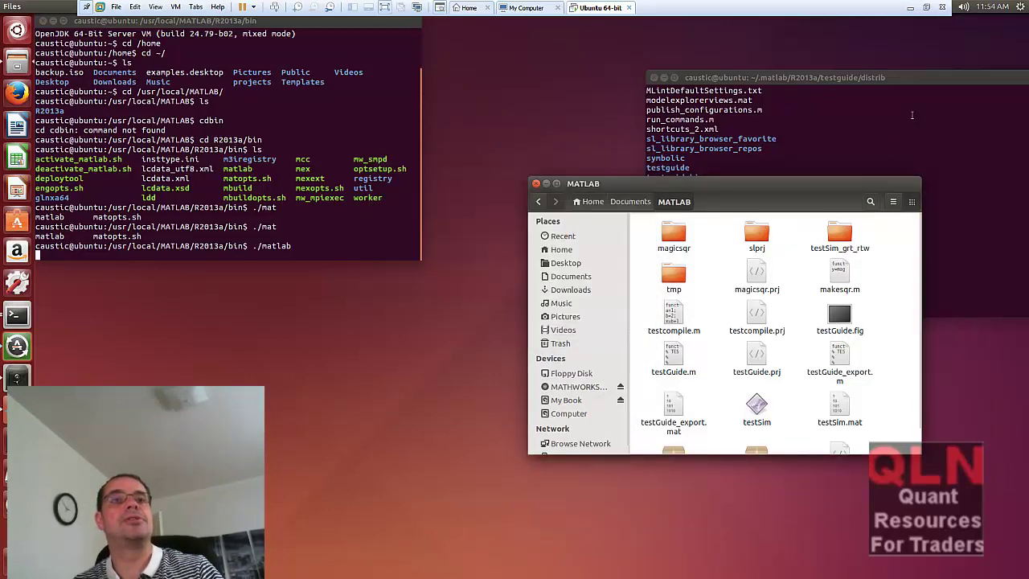
left_click(911, 77)
- Run ls in the distrib folder and highlight its path and testguide.jar
left_click_drag(912, 77, 546, 65)
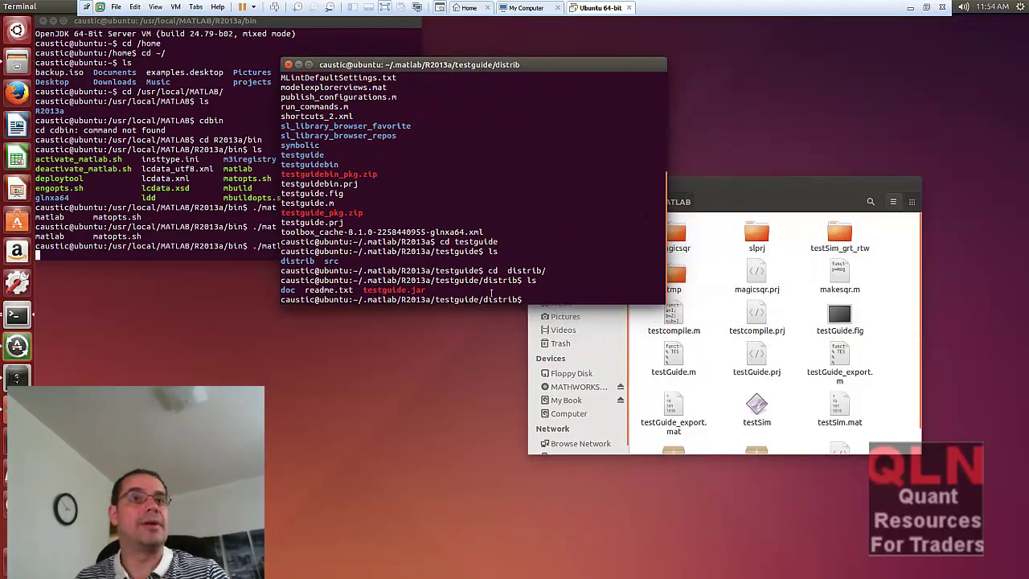
type("ls")
key("Return")
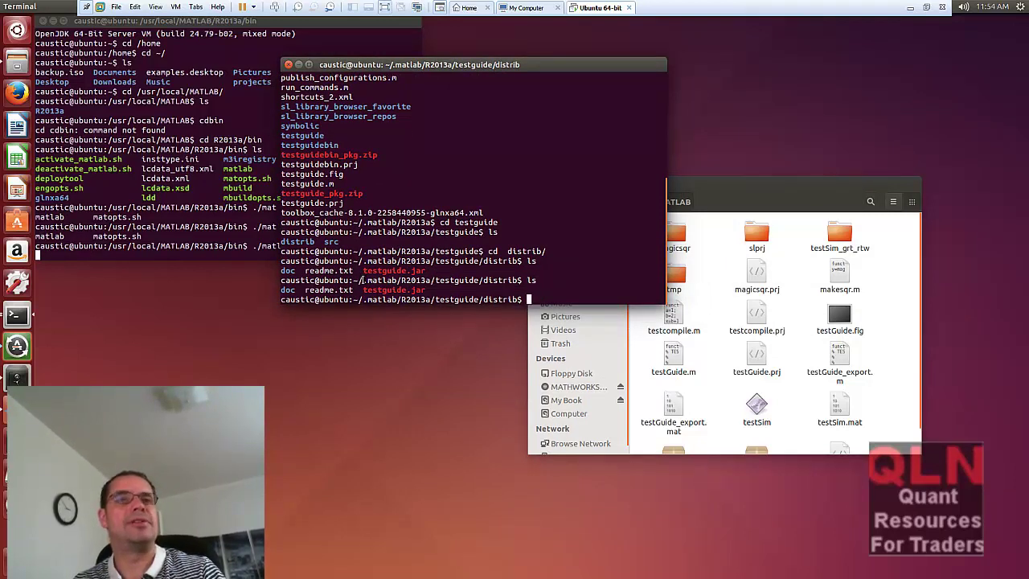
left_click_drag(361, 279, 543, 278)
left_click(481, 279)
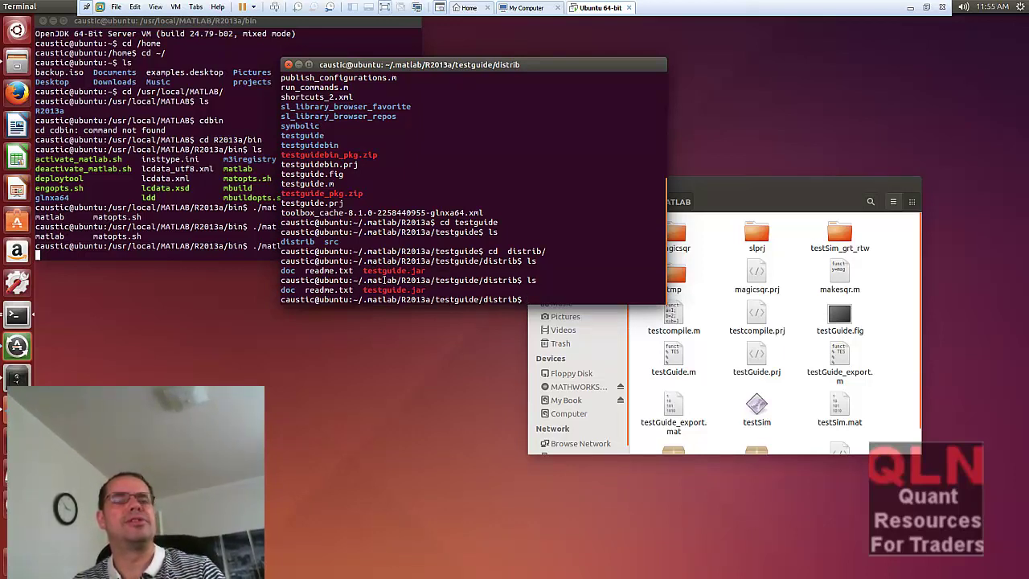
left_click_drag(357, 280, 517, 279)
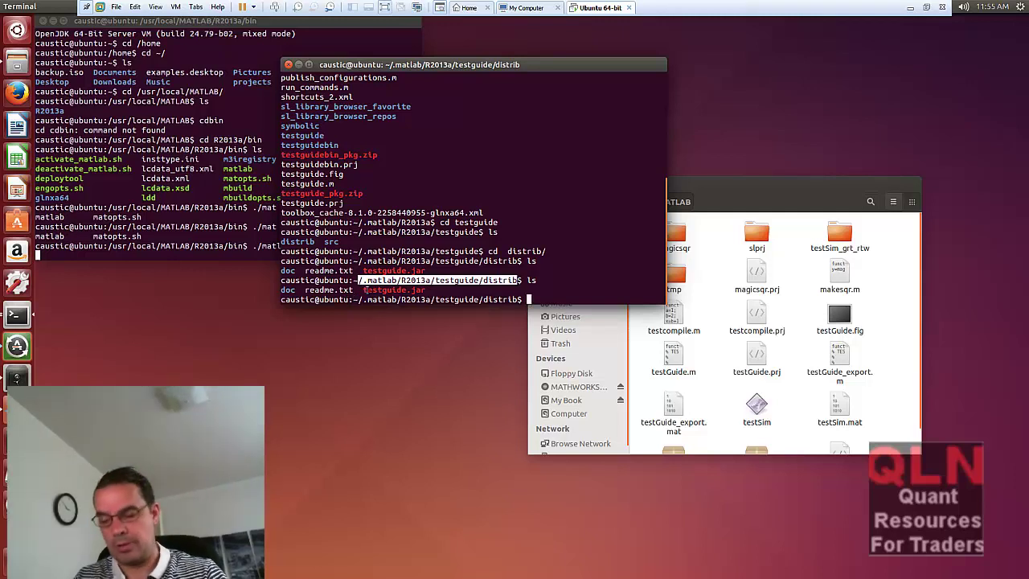
double_click(369, 290)
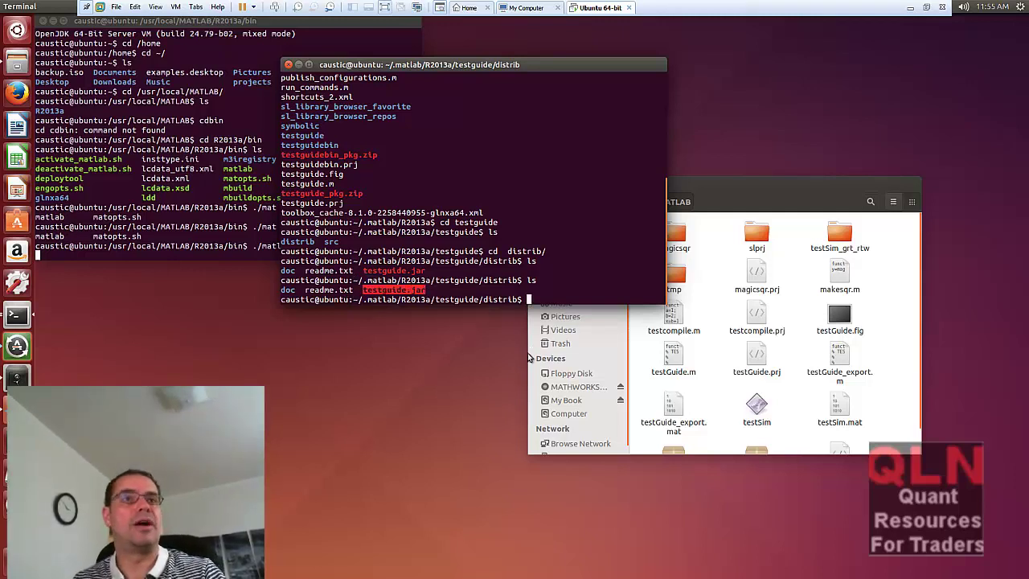
- List the distrib folder again and highlight testguide.jar in the new listing
type("ls")
key("Return")
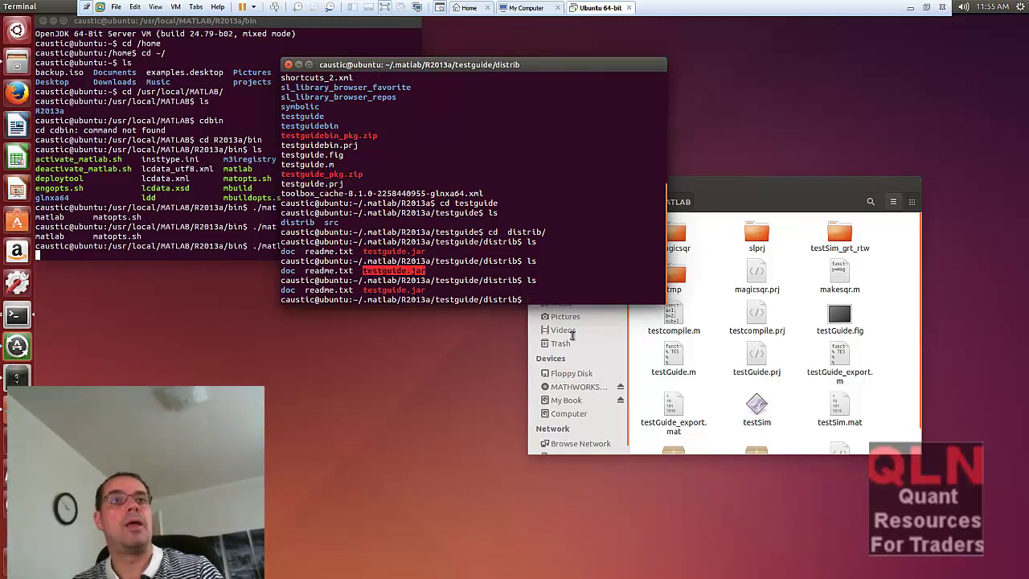
left_click_drag(359, 289, 436, 287)
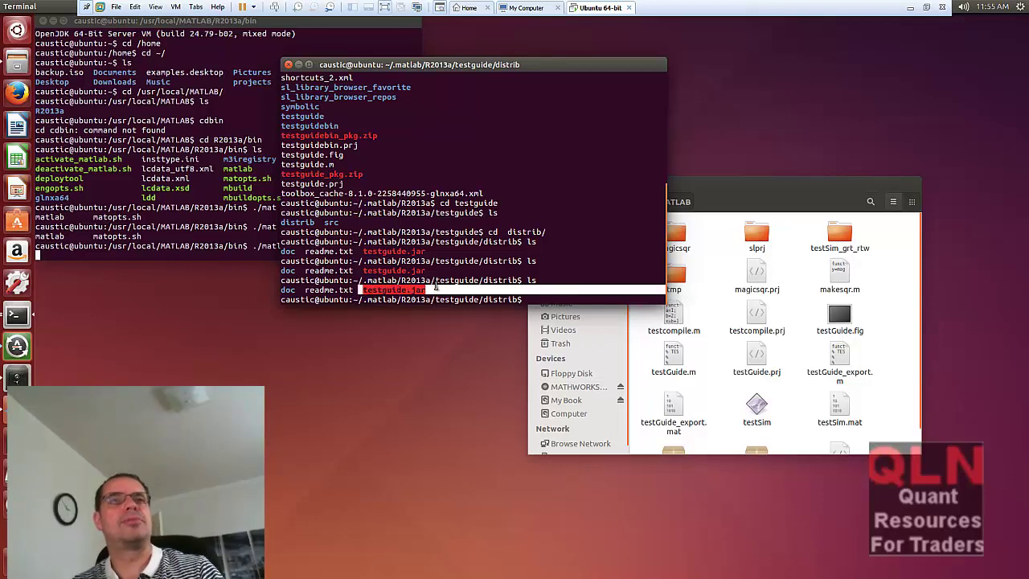
left_click(565, 299)
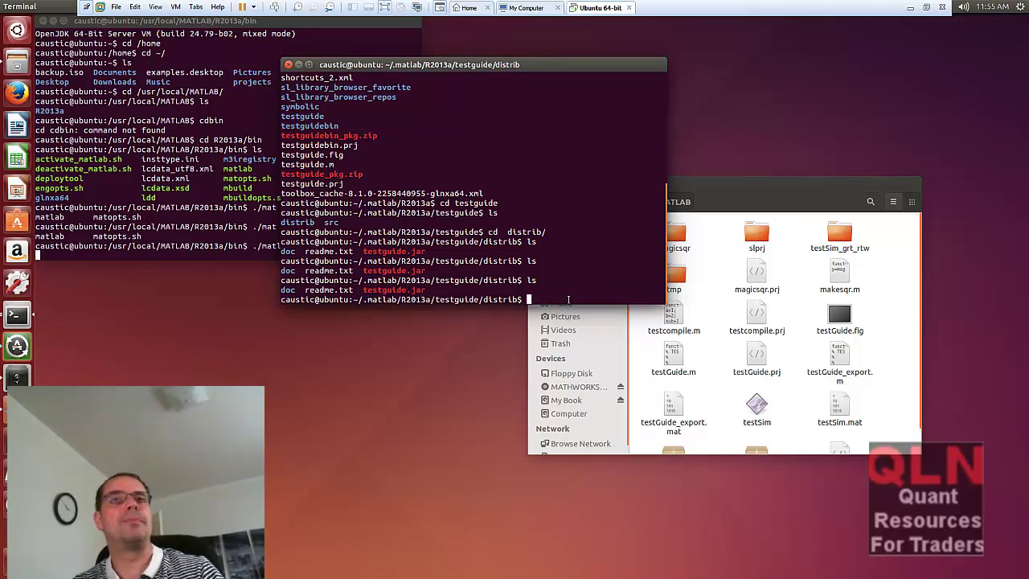